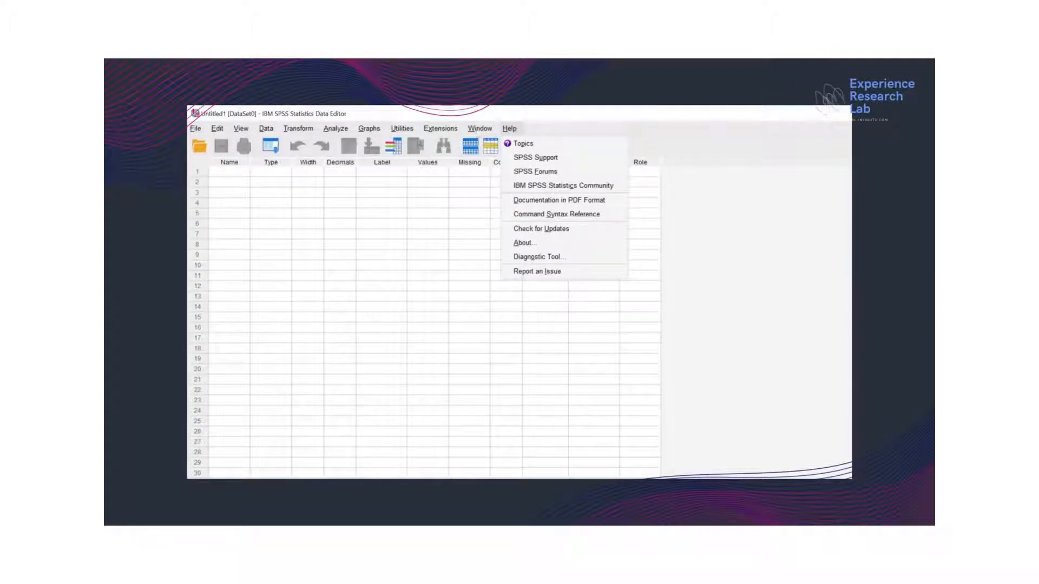
mouse_move(331, 133)
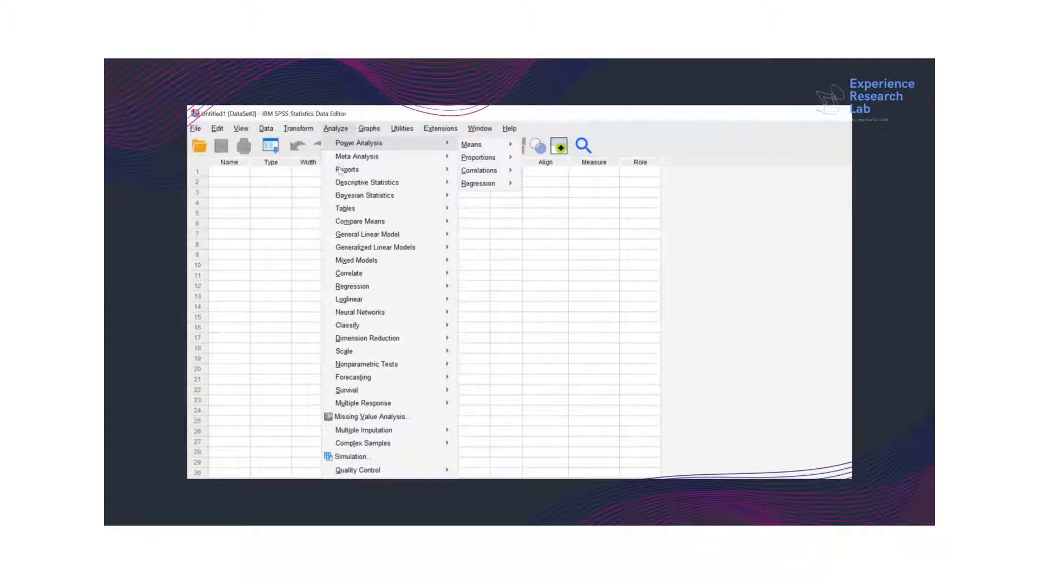
mouse_move(342, 187)
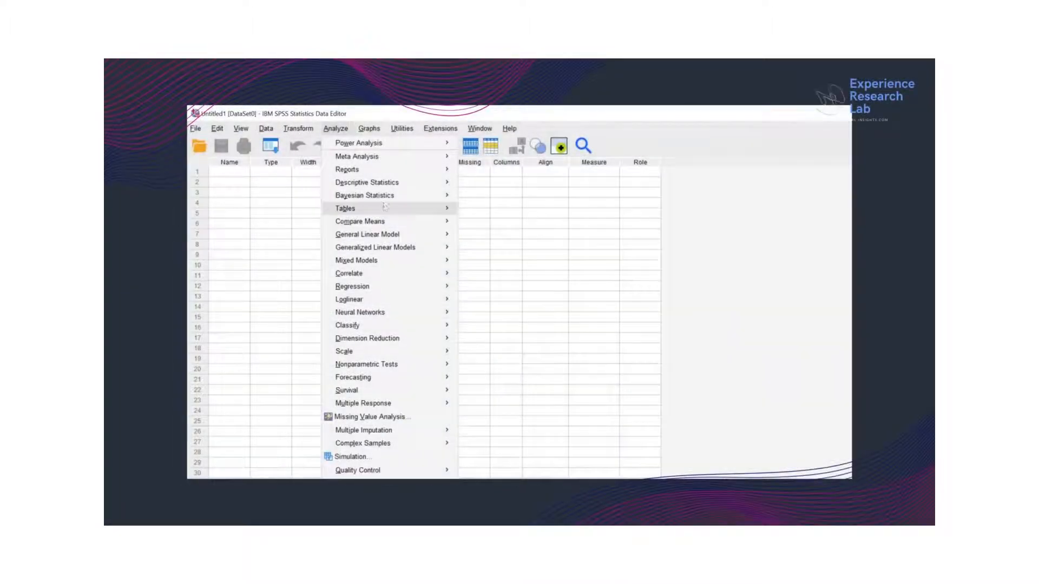
key(Escape)
Start a Frequencies analysis and load the profit.sav data file from the Examples folder when asked for data.
click(335, 128)
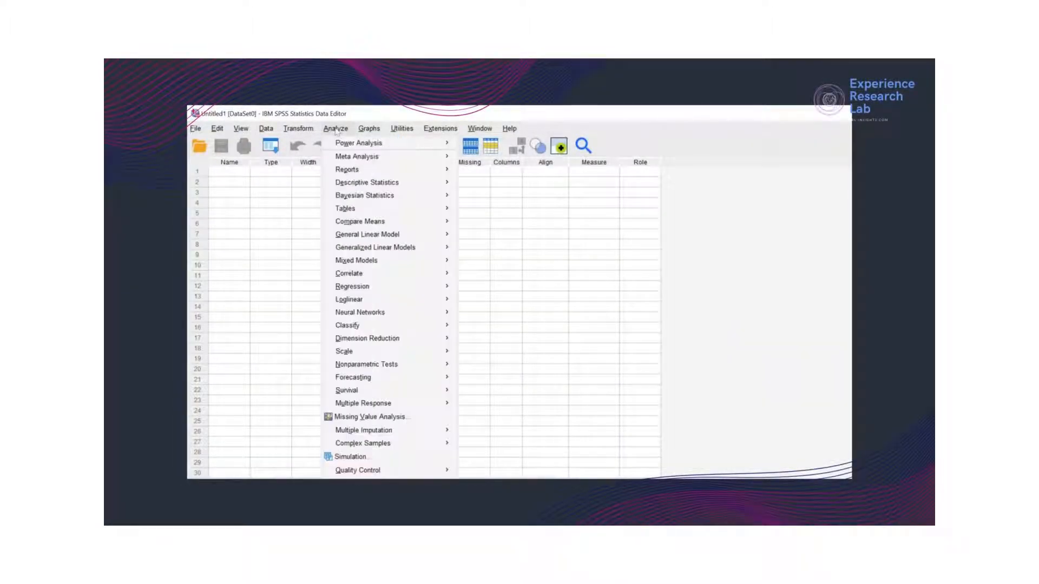
mouse_move(349, 185)
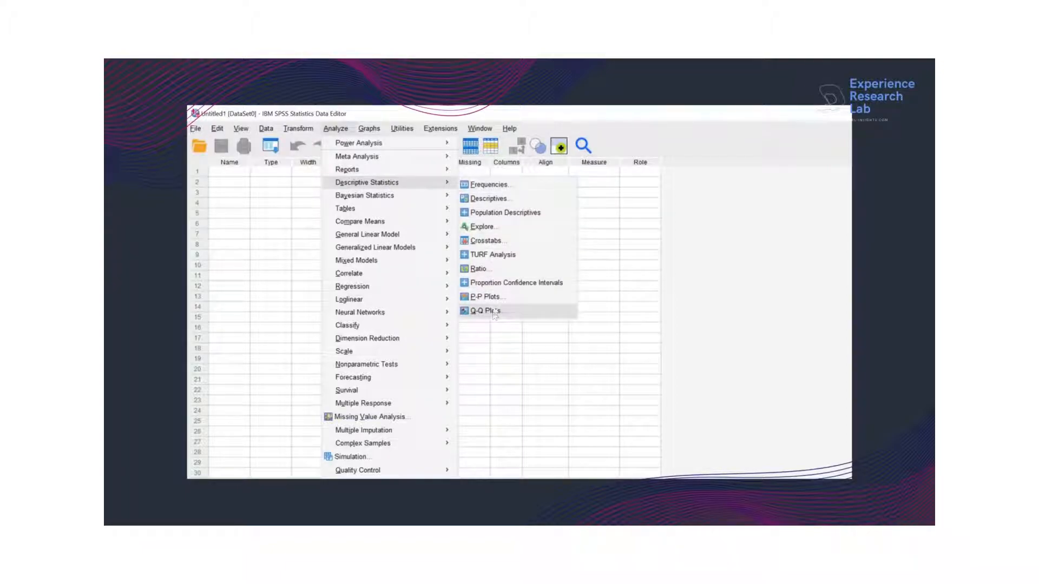
click(488, 185)
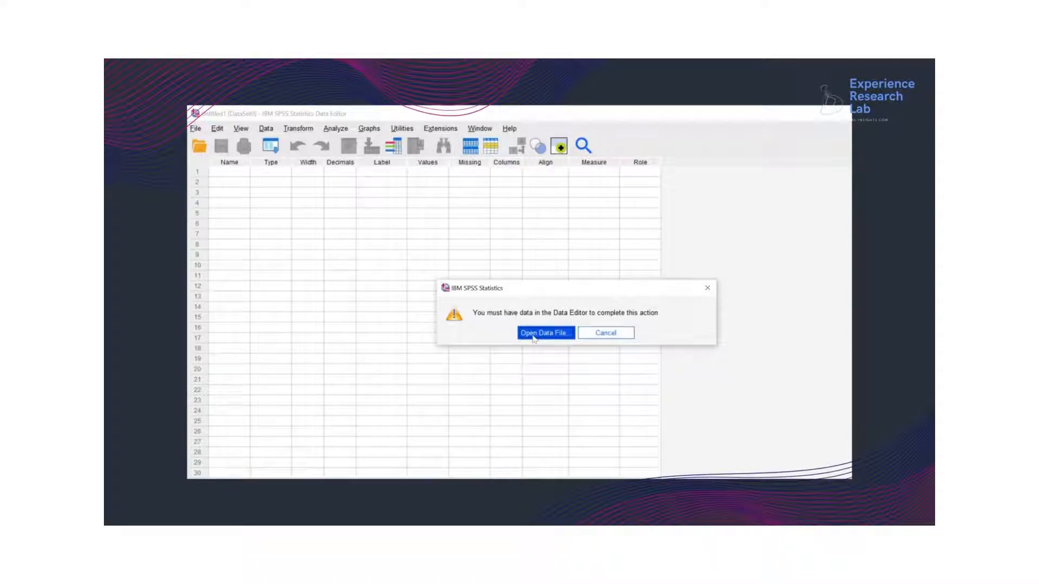
click(534, 333)
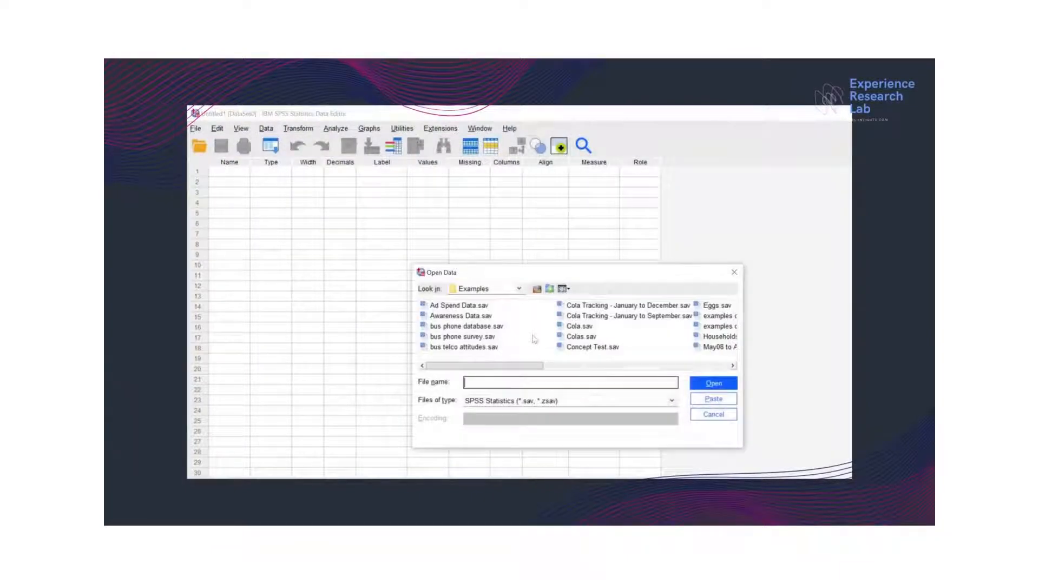
drag(494, 368, 603, 372)
click(683, 327)
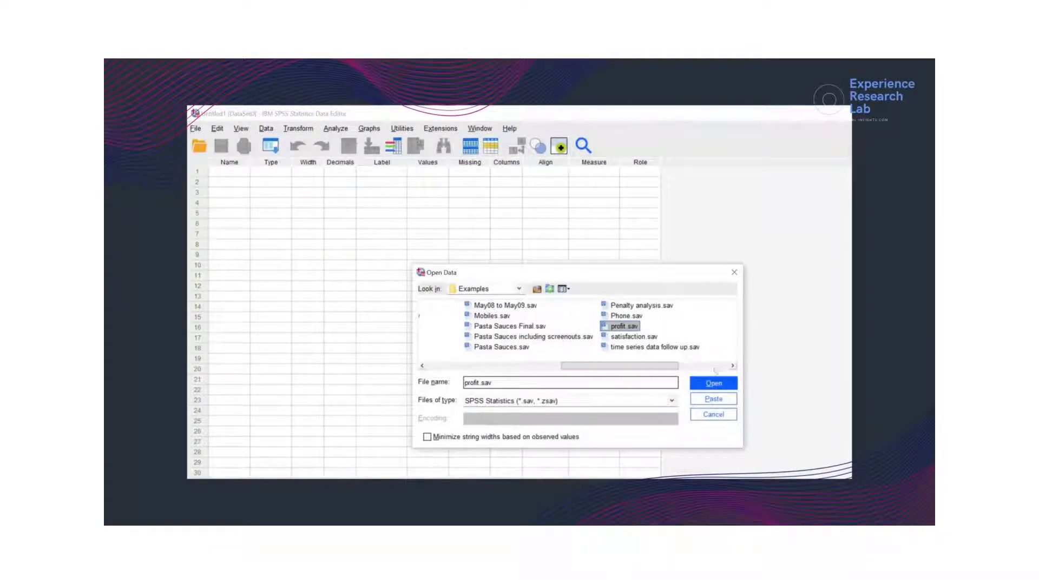
click(715, 384)
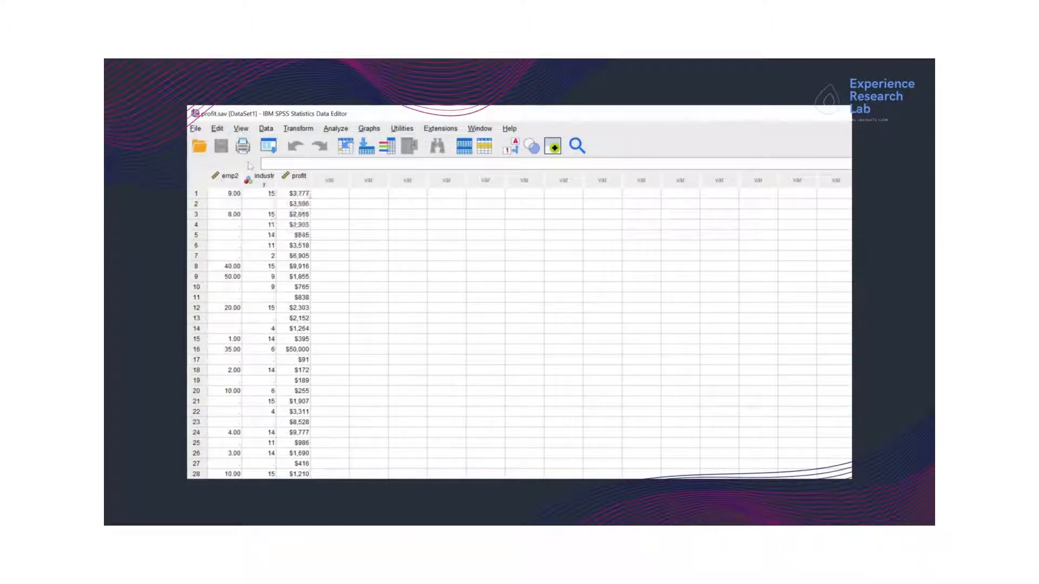
Look over the data columns, jump to the last row of the data and return to the first row.
mouse_move(257, 182)
mouse_move(298, 182)
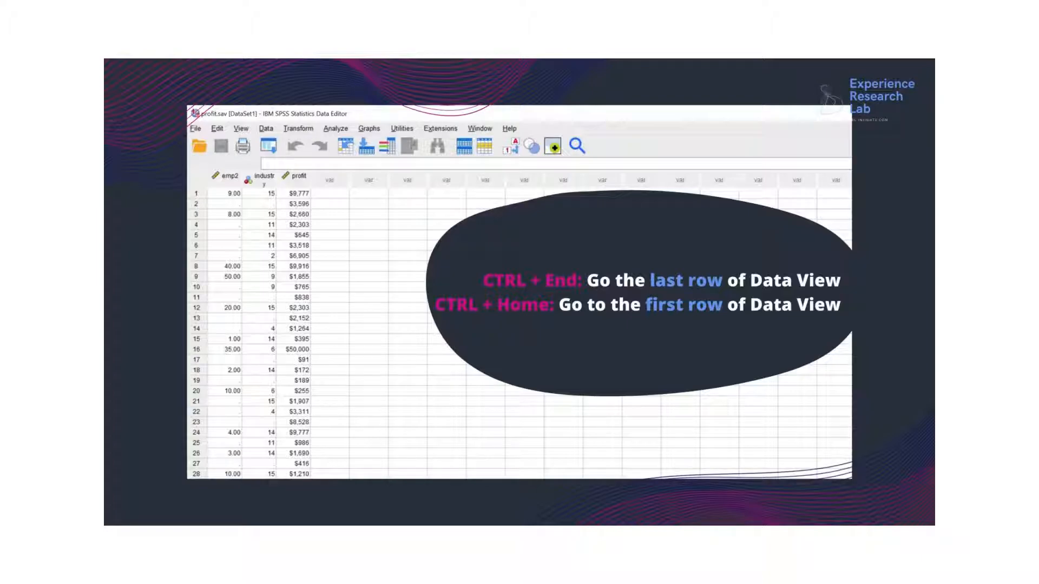
key(ctrl+End)
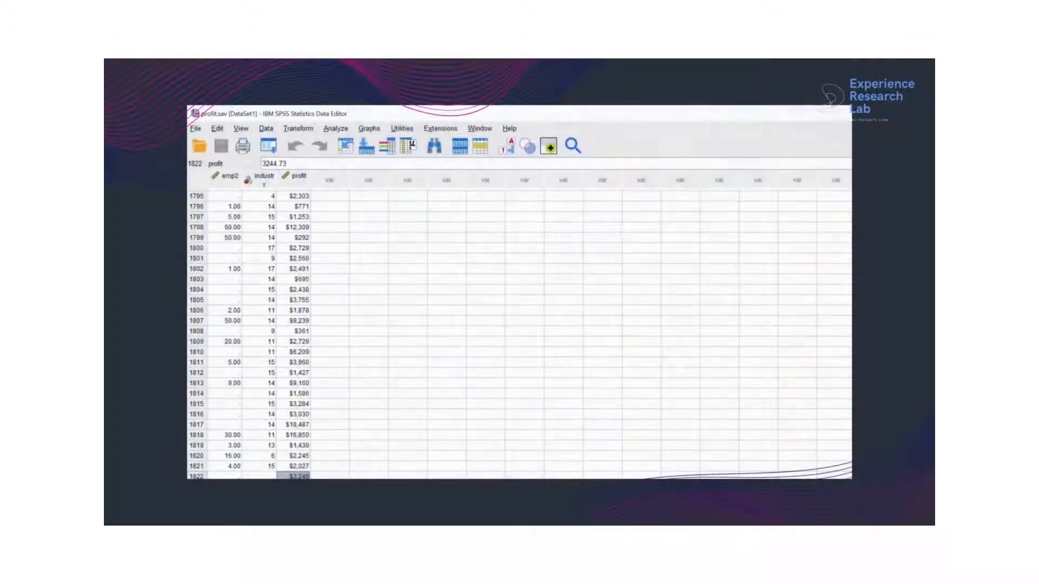
click(342, 466)
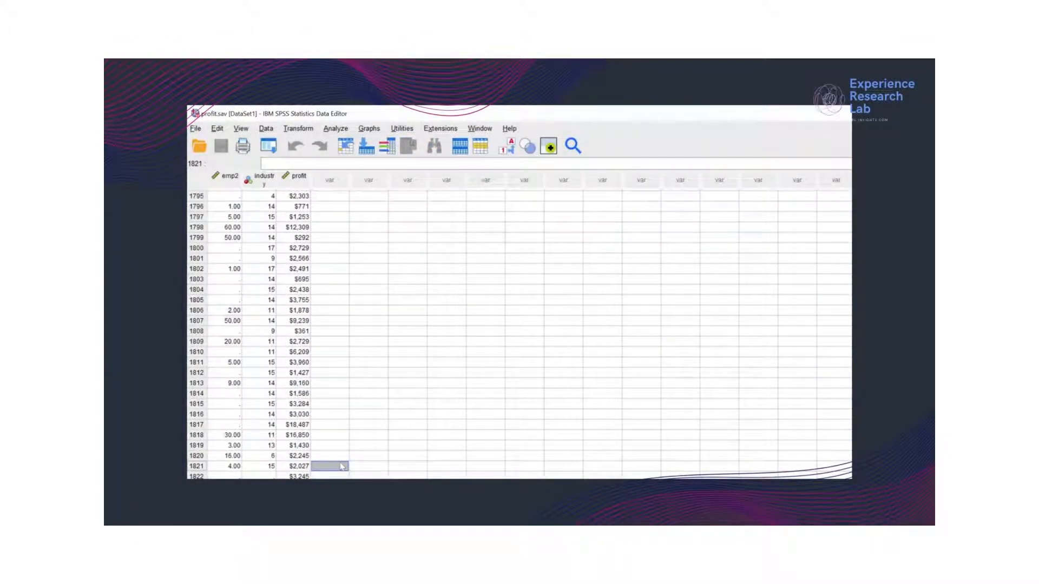
key(ctrl+Home)
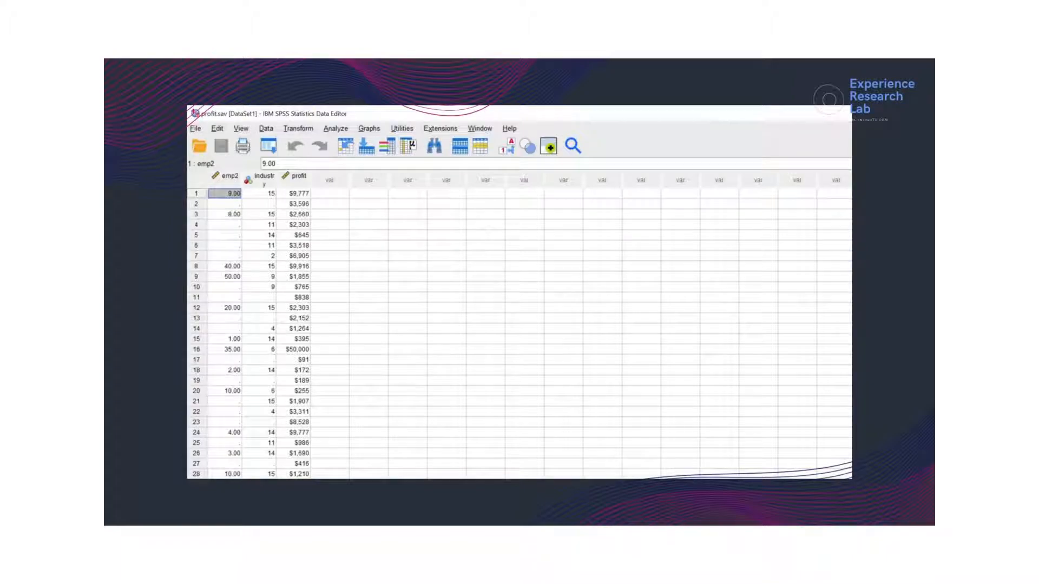
Switch to the variable definitions and review the Name, Type and Width attributes.
click(278, 488)
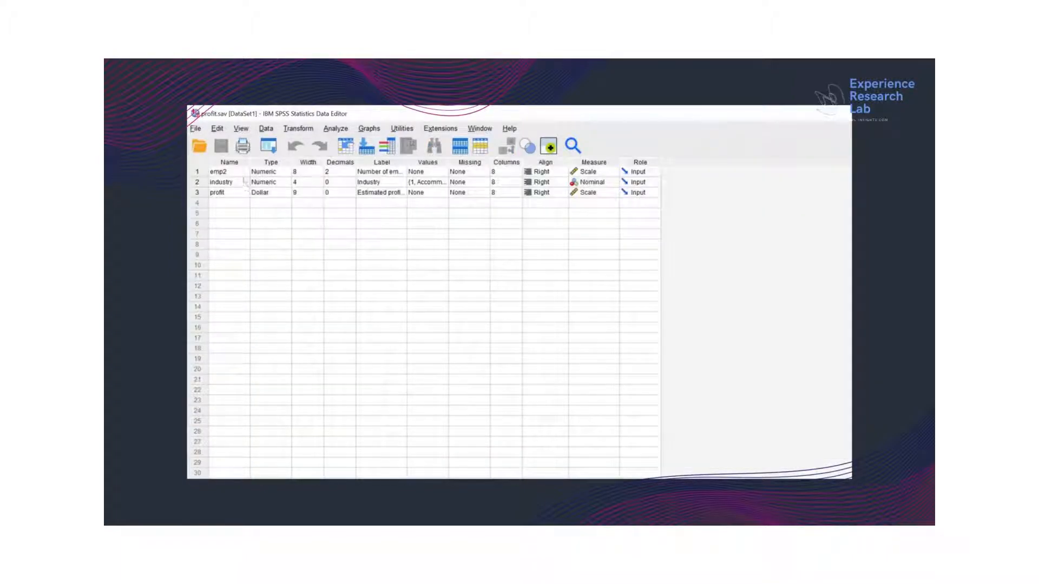
click(224, 164)
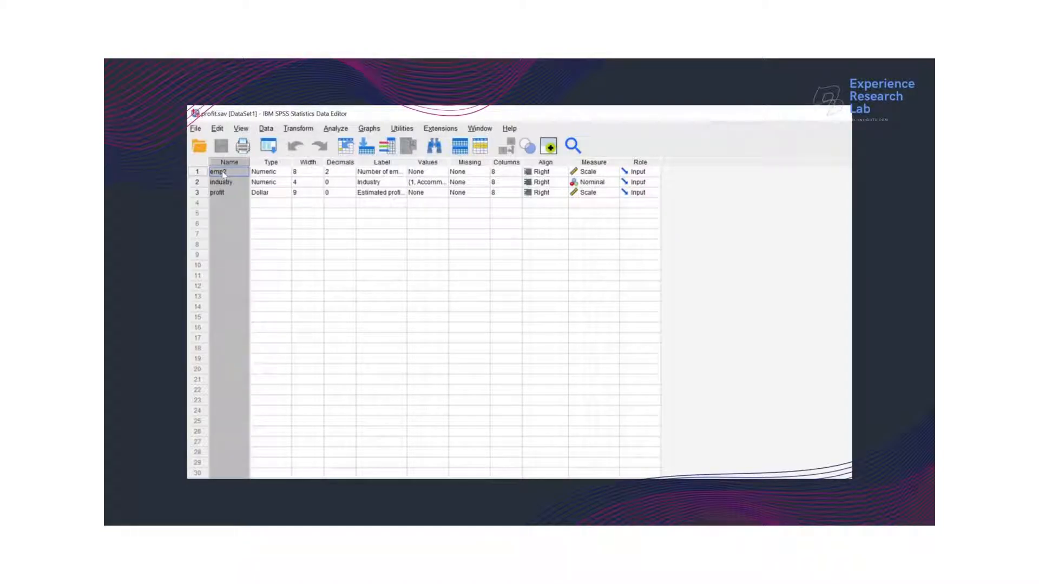
click(261, 164)
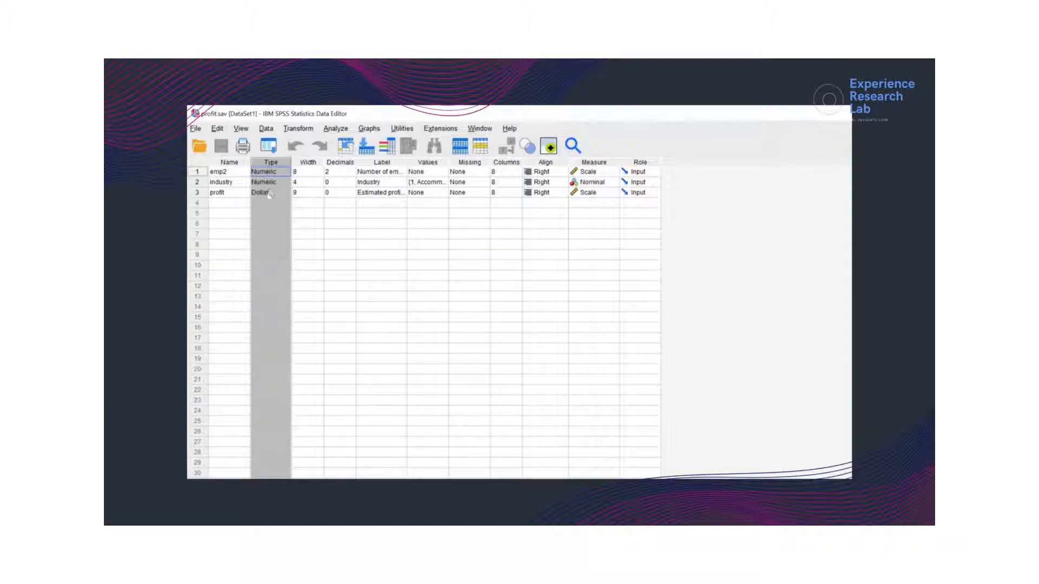
click(313, 164)
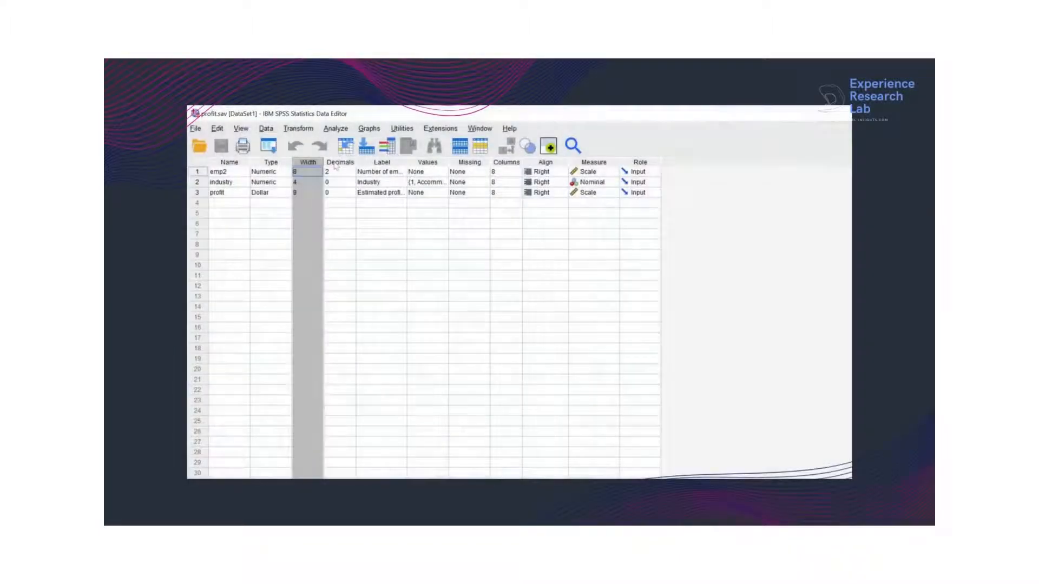
Set the decimals of the emp2 variable to 0 and widen the Label column to fit the full labels.
click(335, 164)
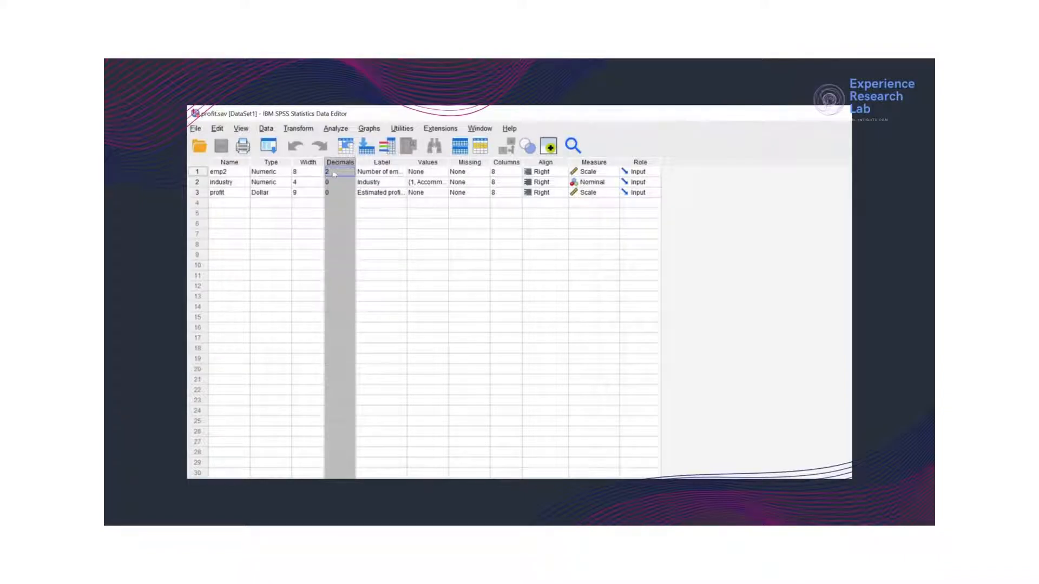
click(334, 173)
click(351, 175)
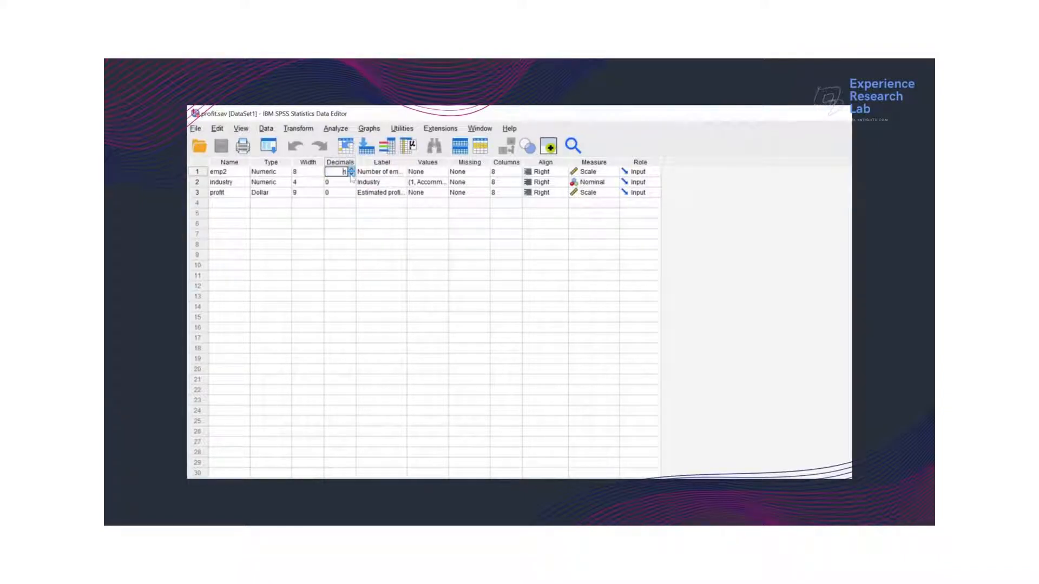
click(352, 174)
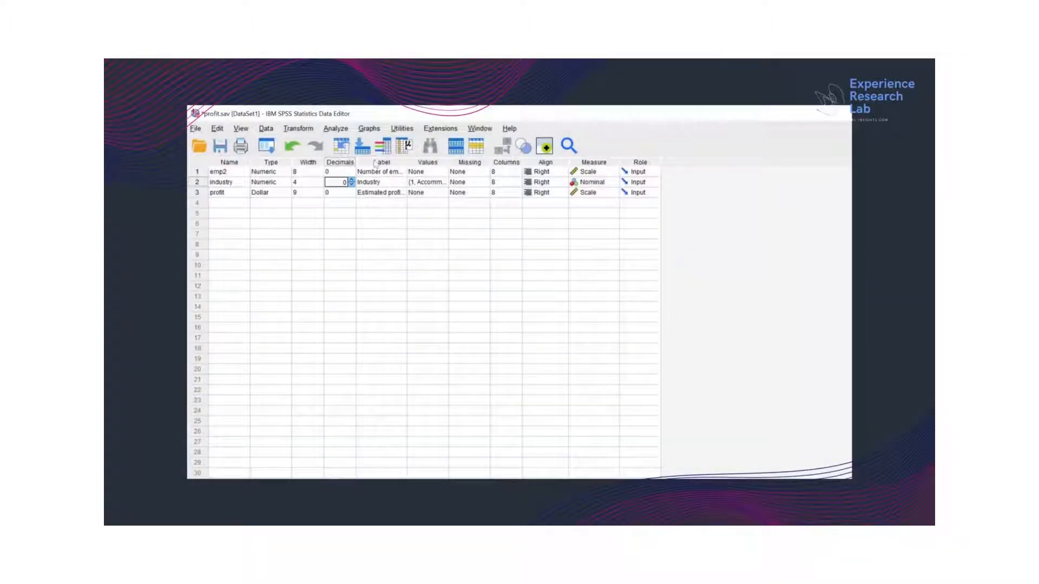
drag(407, 160, 454, 160)
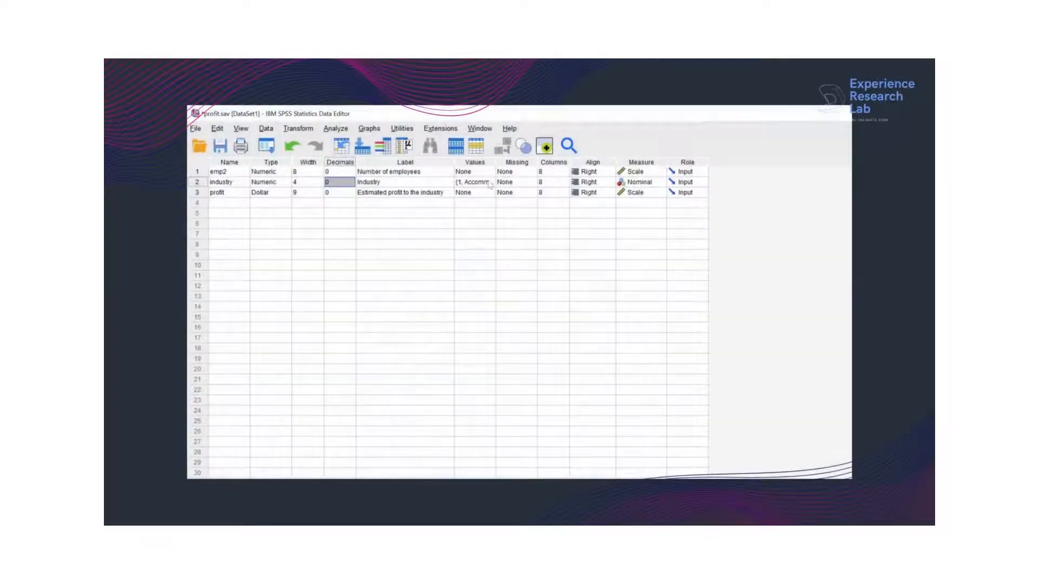
Review the value labels of the industry variable, trying out adding and removing an empty entry, and cancel.
click(490, 184)
click(489, 183)
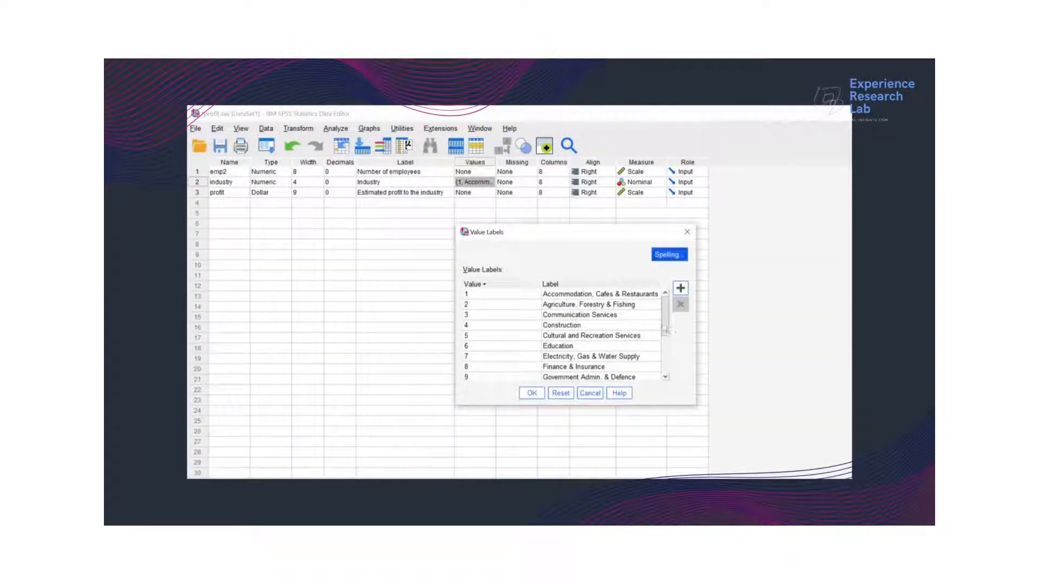
drag(664, 324, 663, 359)
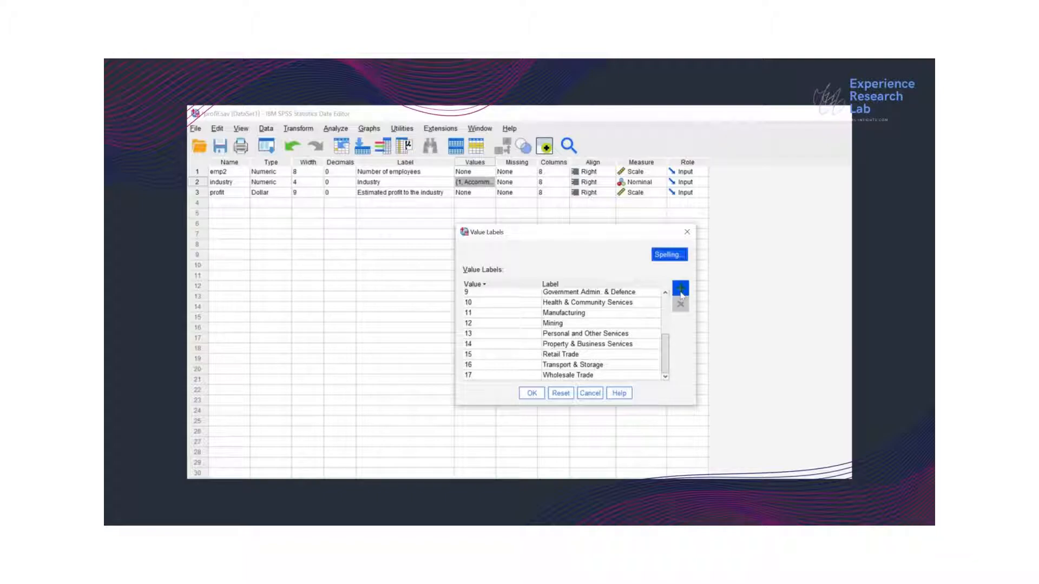
click(680, 292)
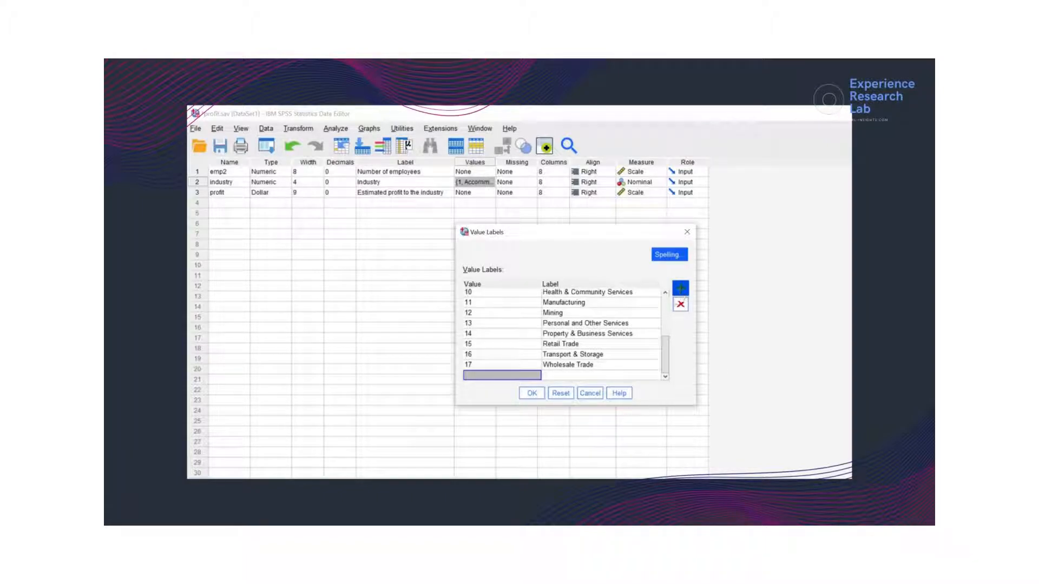
click(680, 306)
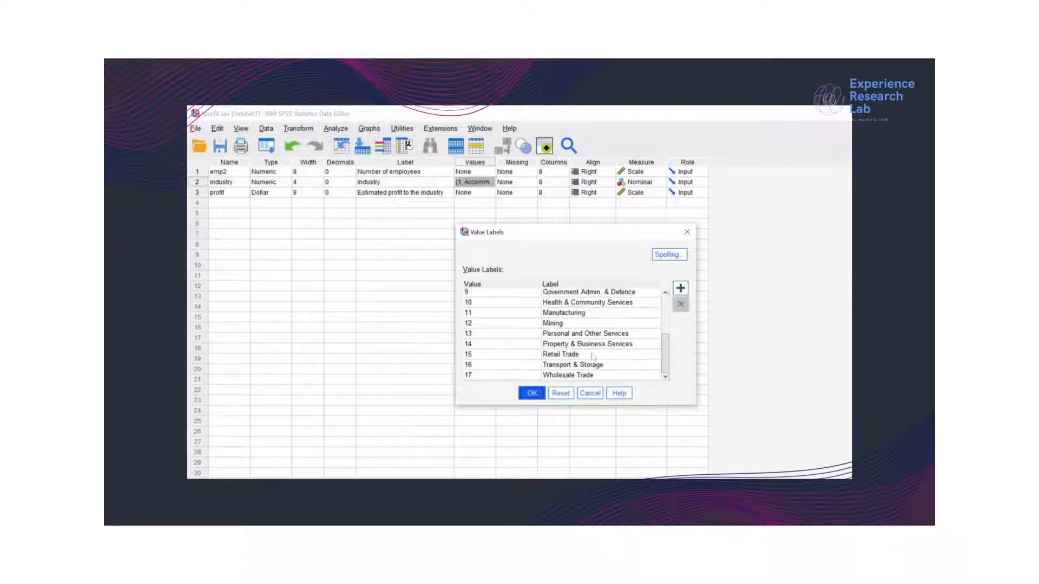
click(532, 393)
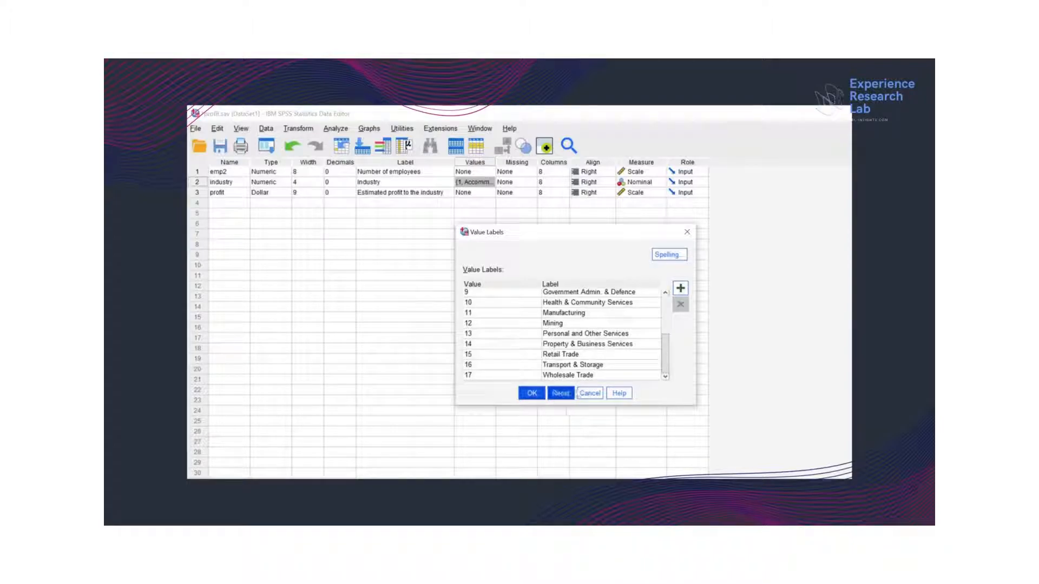
click(587, 391)
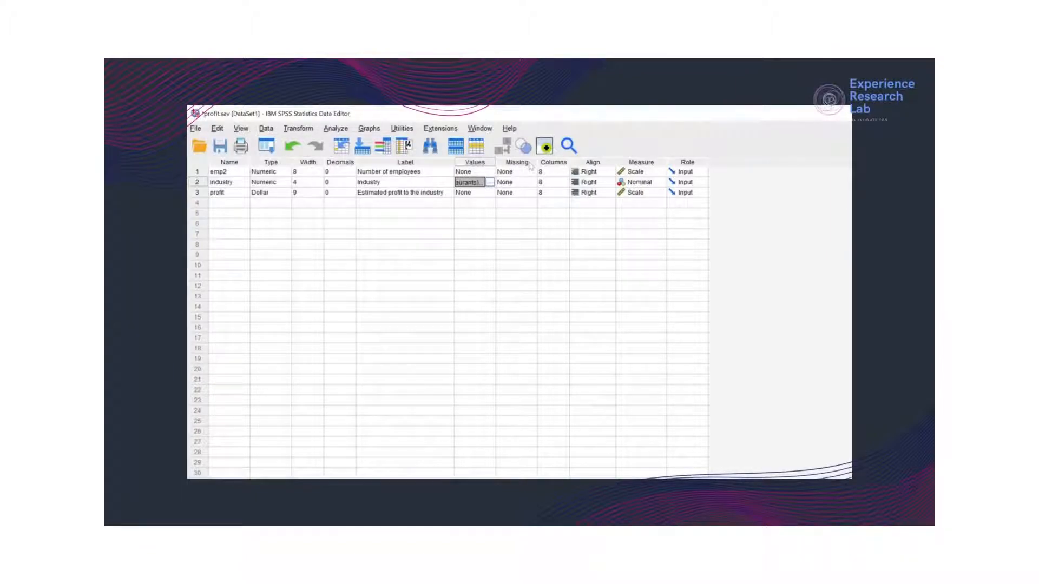
Review the Missing, Columns and Align attributes of the variables.
click(530, 163)
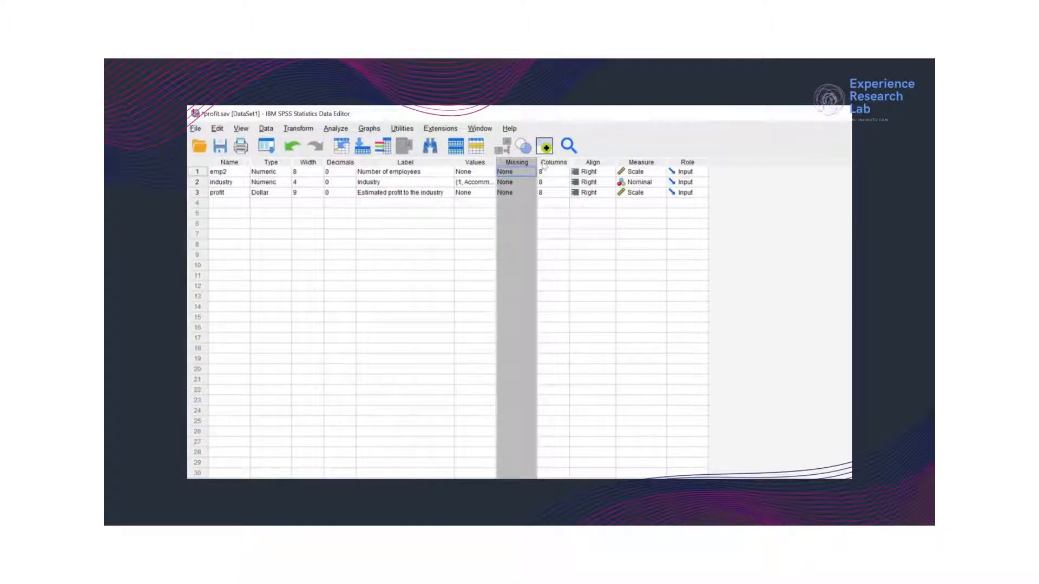
click(546, 163)
click(581, 165)
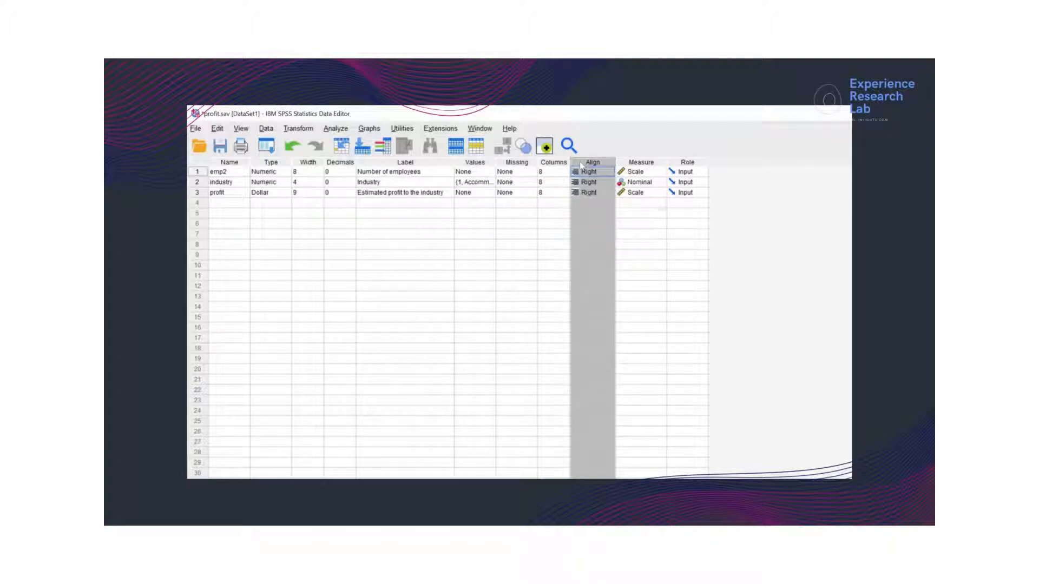
click(552, 163)
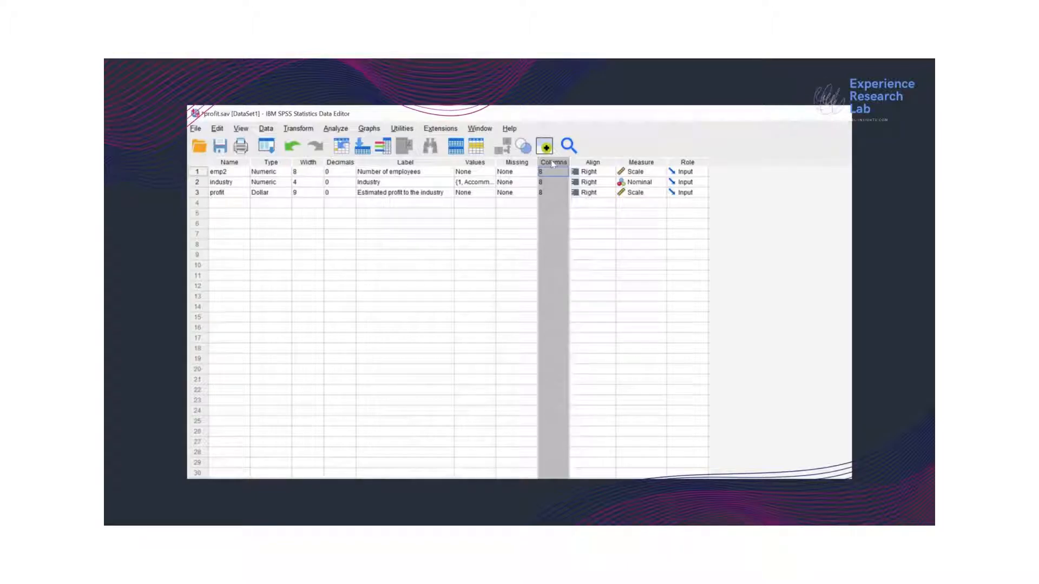
click(576, 164)
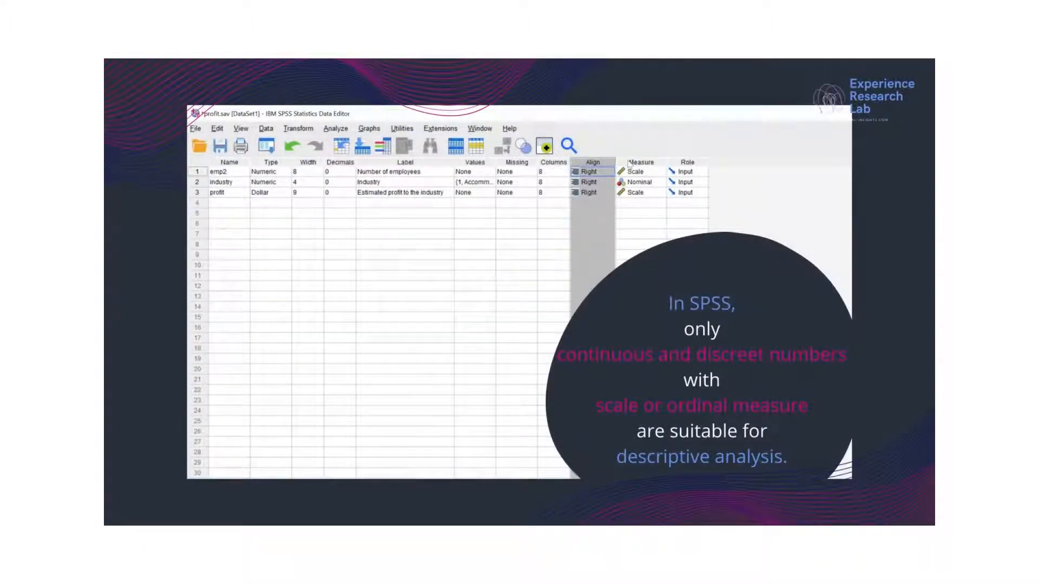
Examine the Measure, Type and Values attributes, including the measurement level options available for emp2.
click(629, 164)
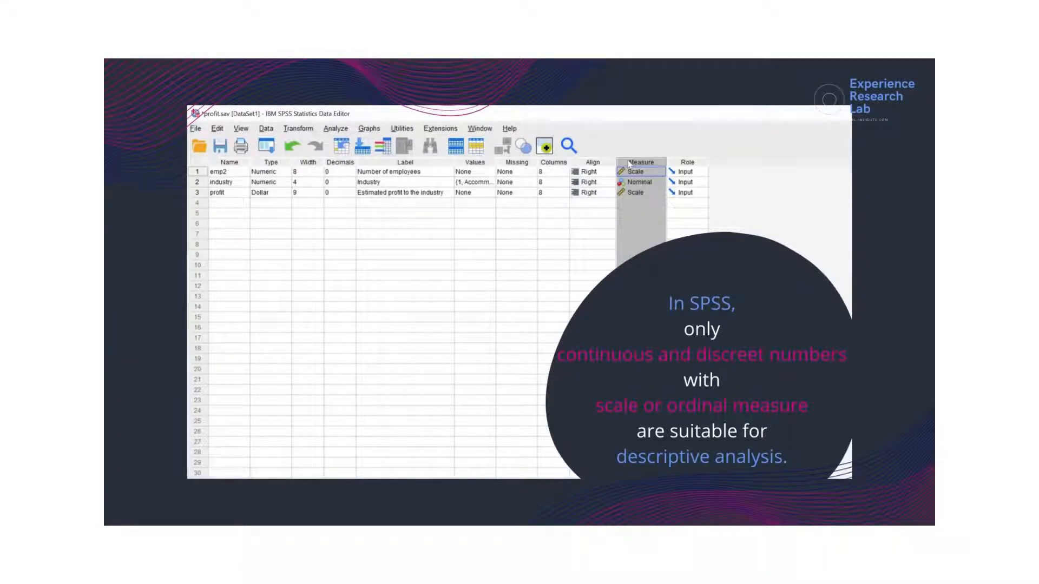
click(274, 161)
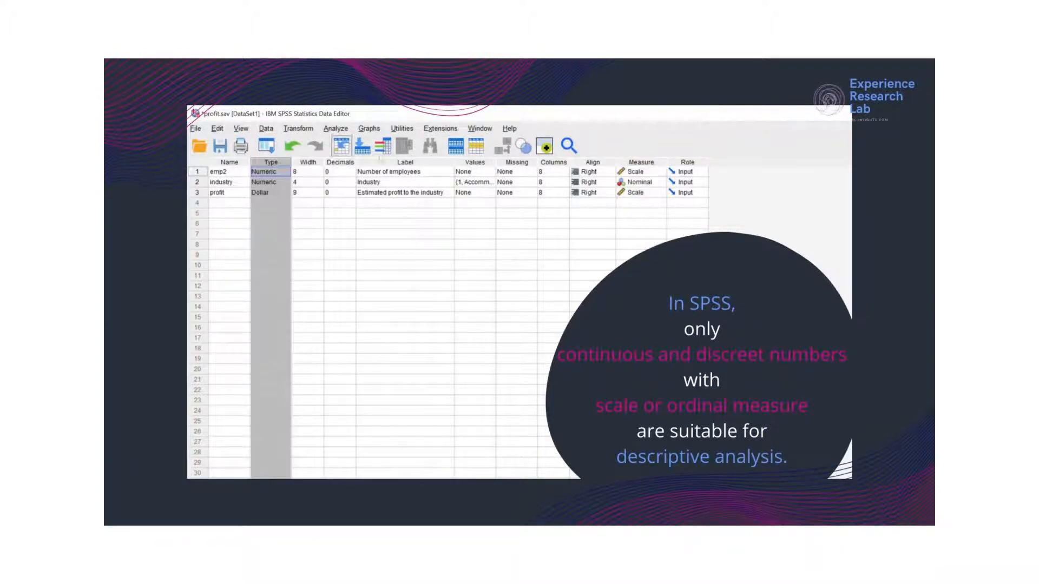
click(471, 163)
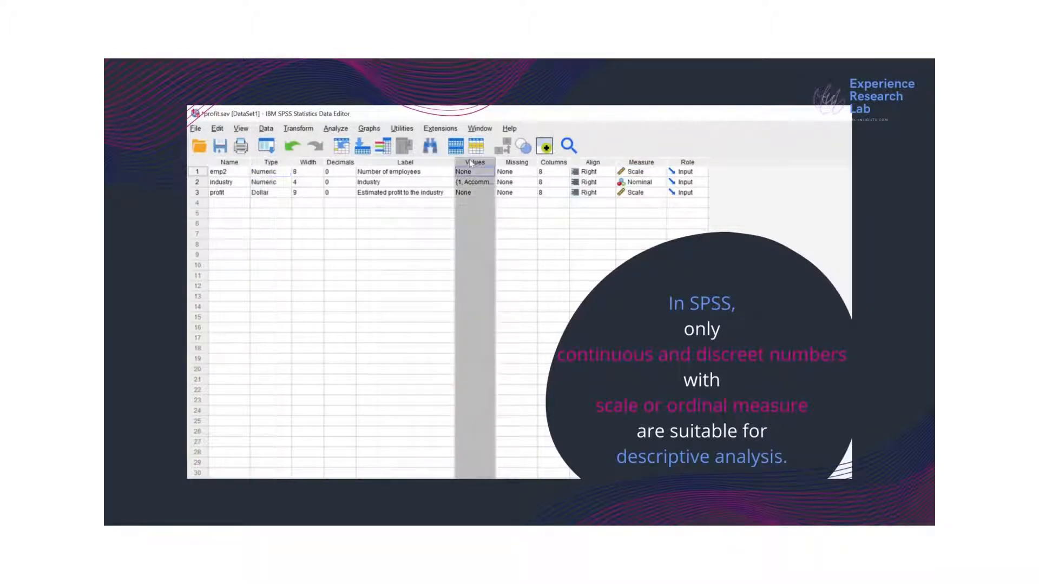
click(650, 164)
click(647, 173)
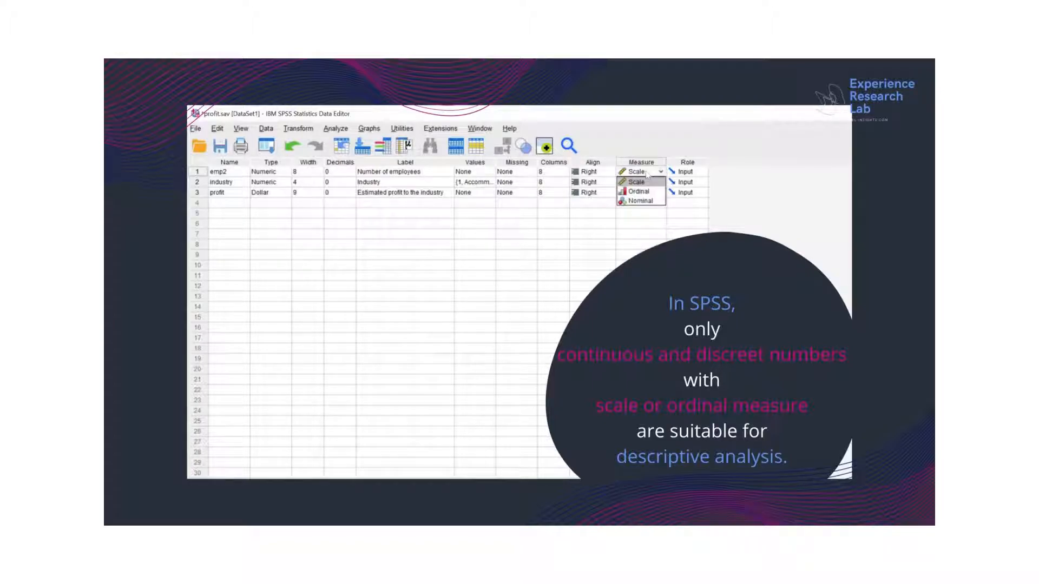
click(646, 173)
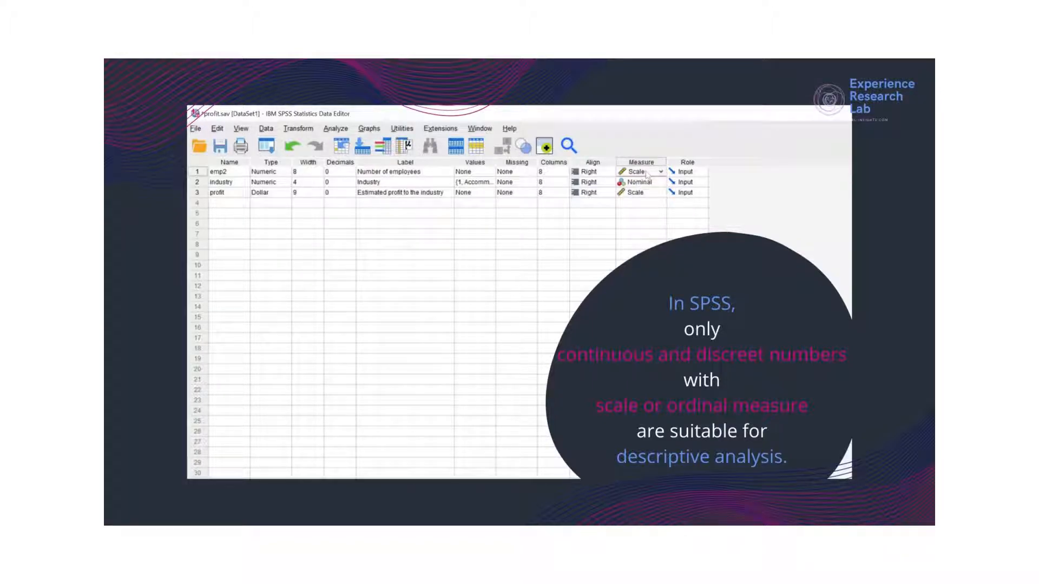
Examine the Measure settings of profit and industry, including industry's measurement level options, and the Role column.
click(649, 193)
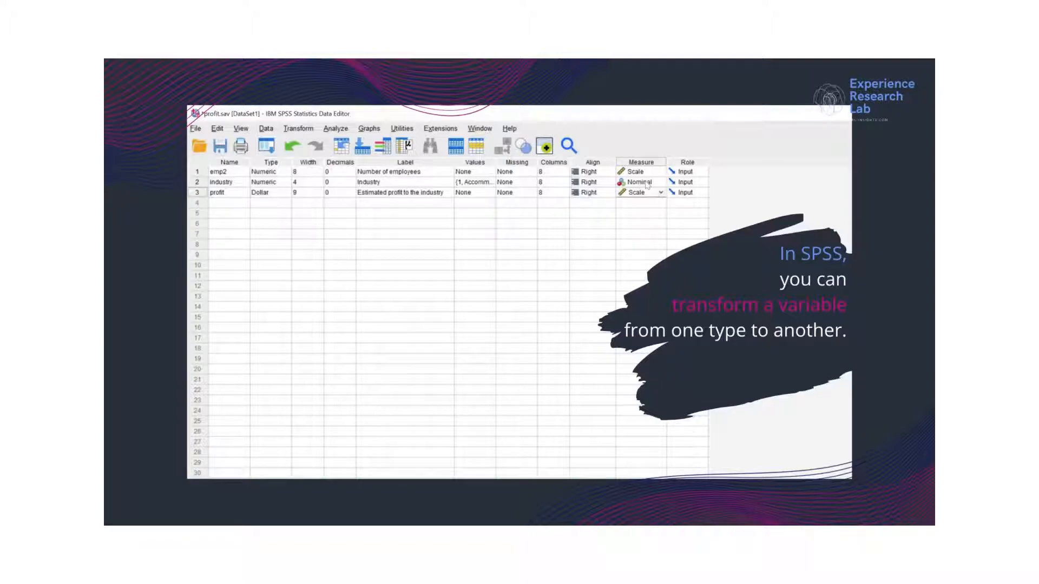
click(647, 186)
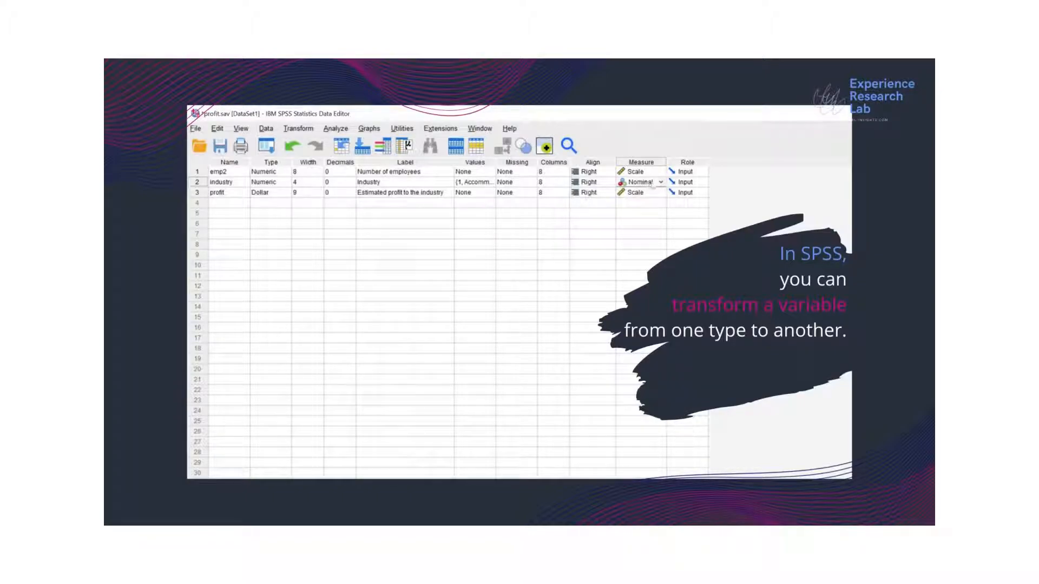
click(660, 183)
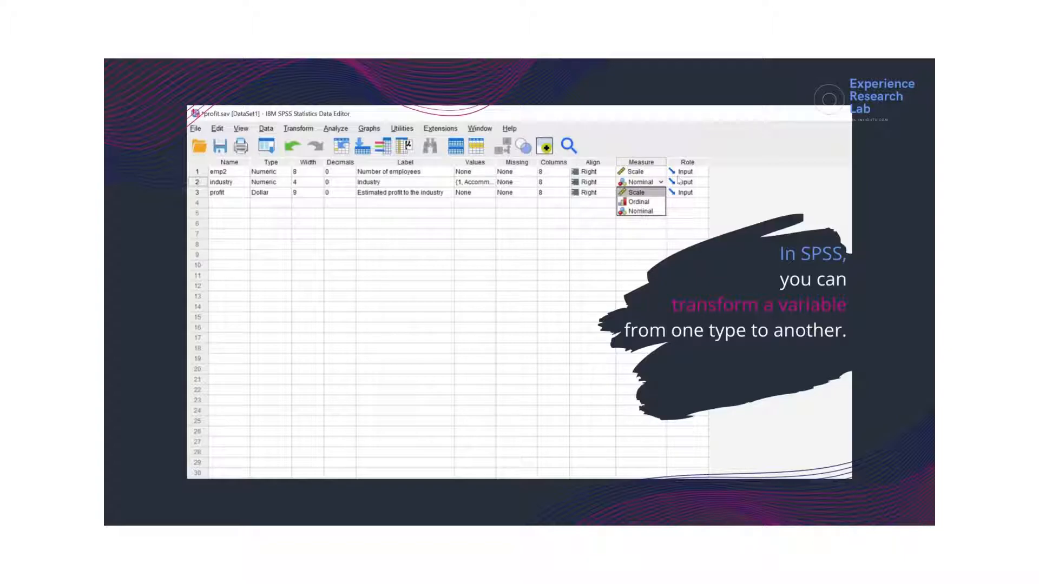
click(689, 162)
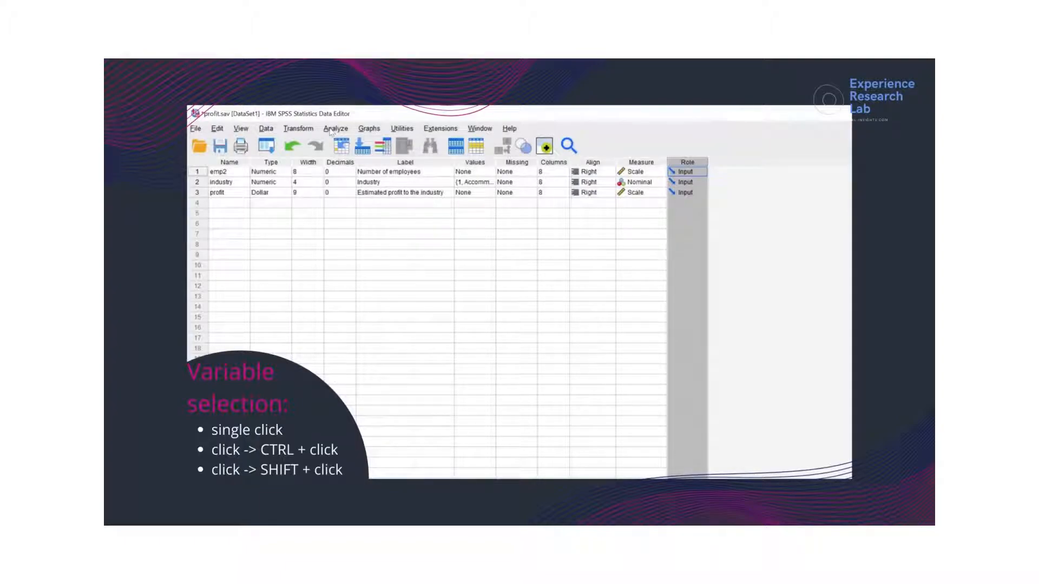
Start a Frequencies analysis from the descriptive statistics procedures.
click(334, 129)
mouse_move(368, 183)
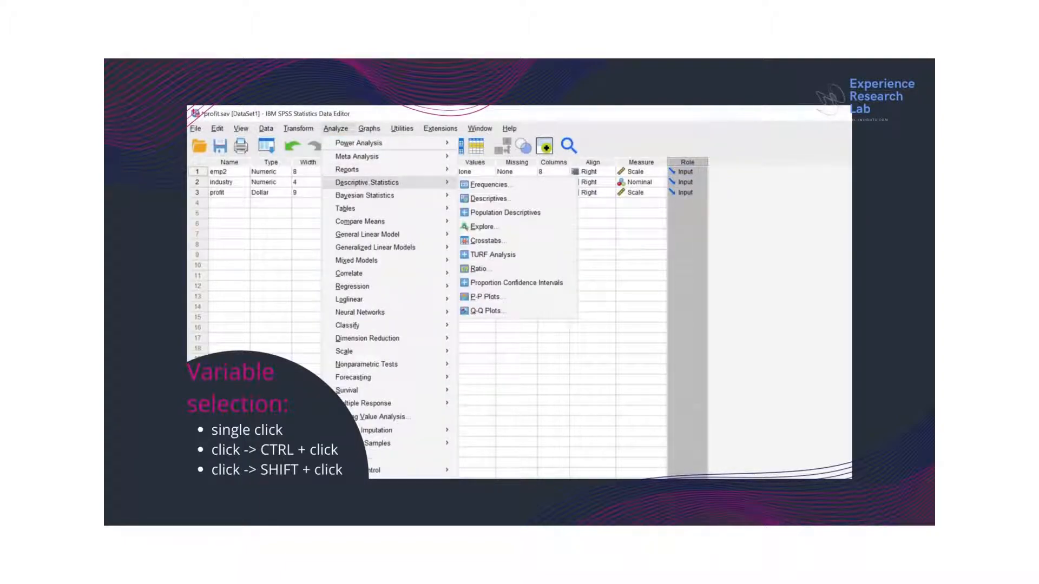
click(477, 187)
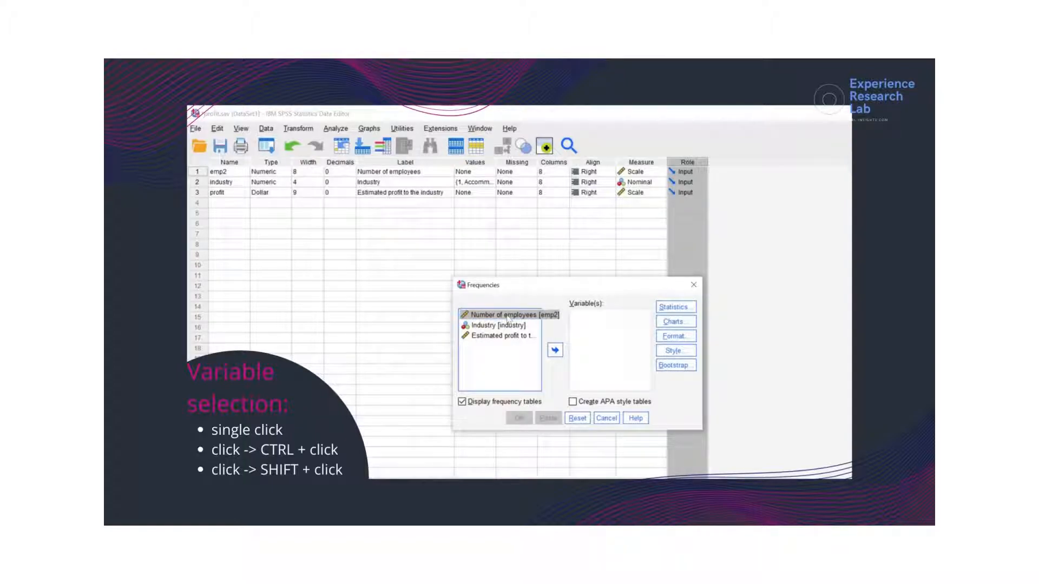
Try moving Number of employees alone, and together with Estimated profit, into the analysis variables and back out.
click(554, 350)
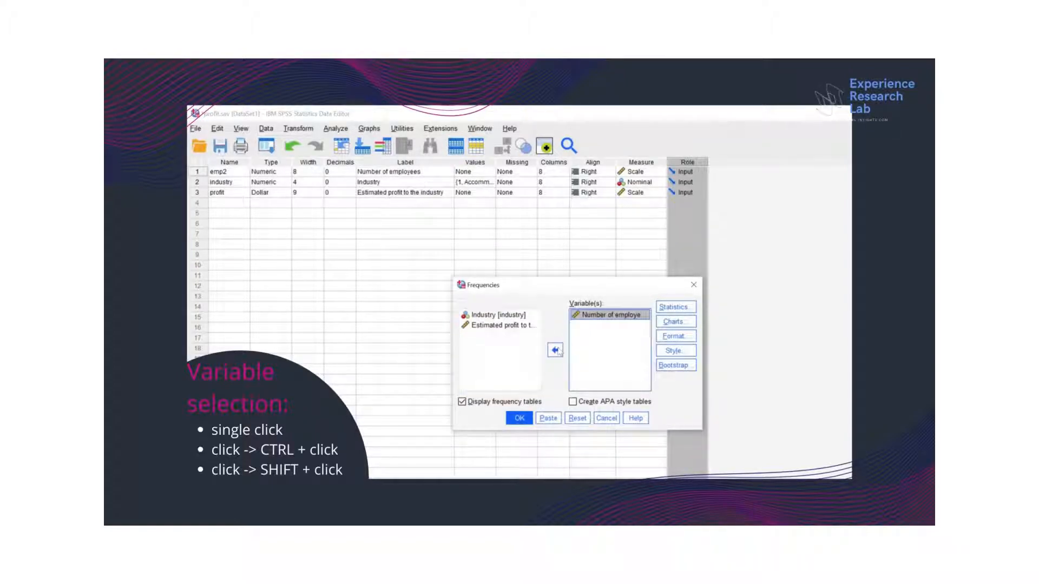
click(557, 351)
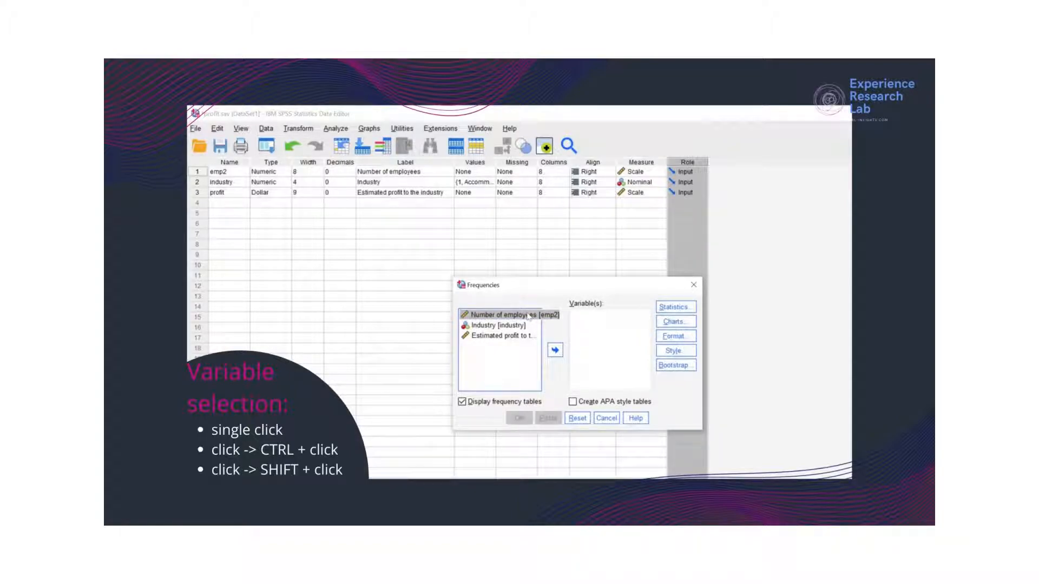
ctrl+click(517, 337)
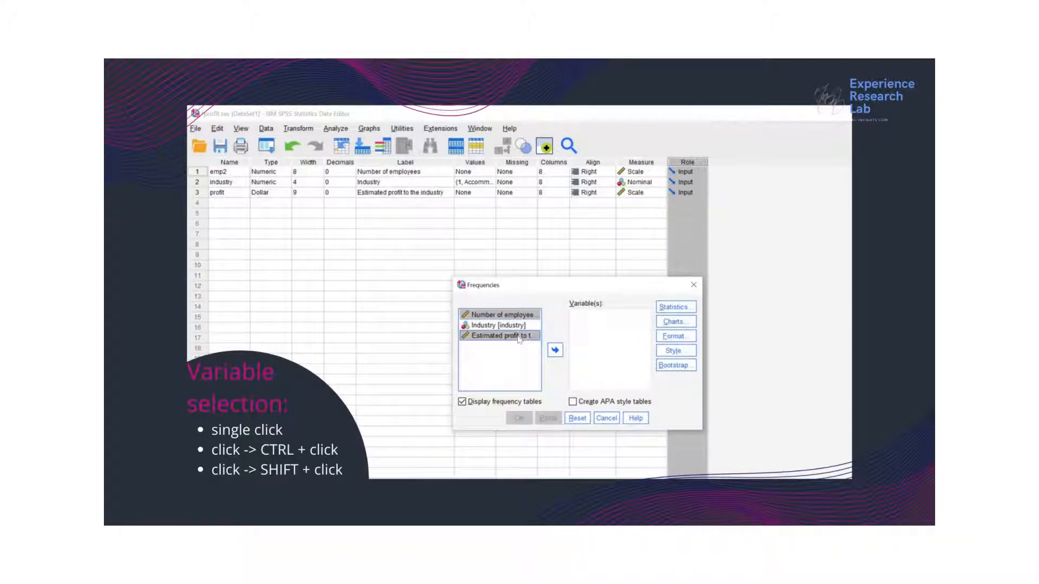
click(555, 350)
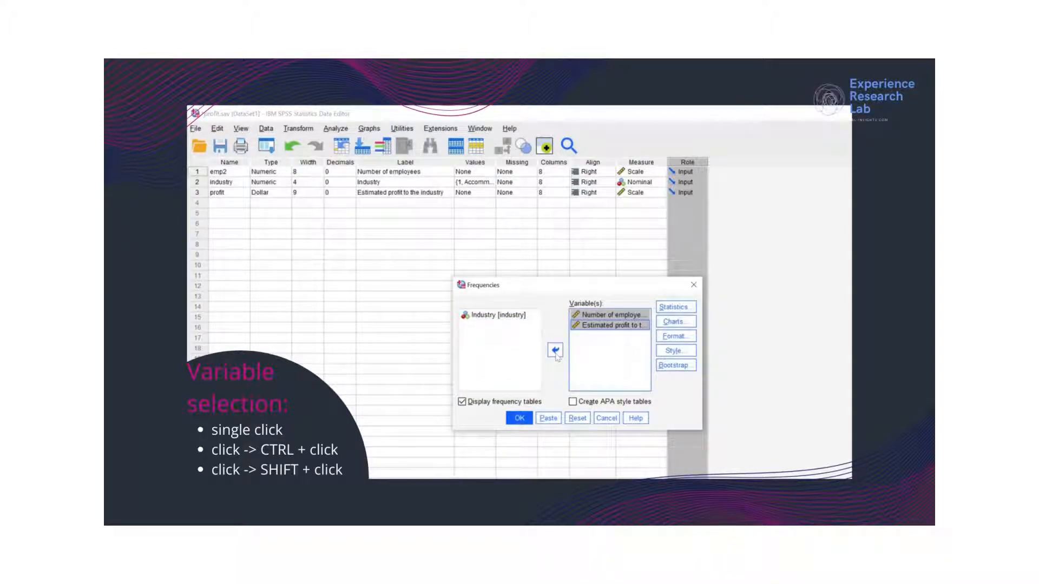
click(555, 353)
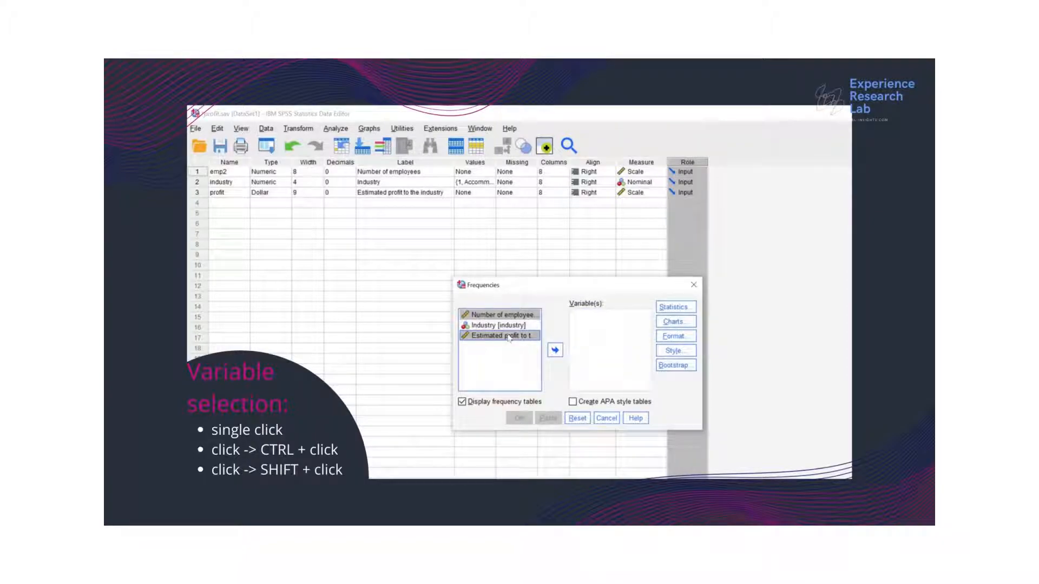
Add all three variables to the frequency analysis and take Industry back out of the selection.
click(510, 317)
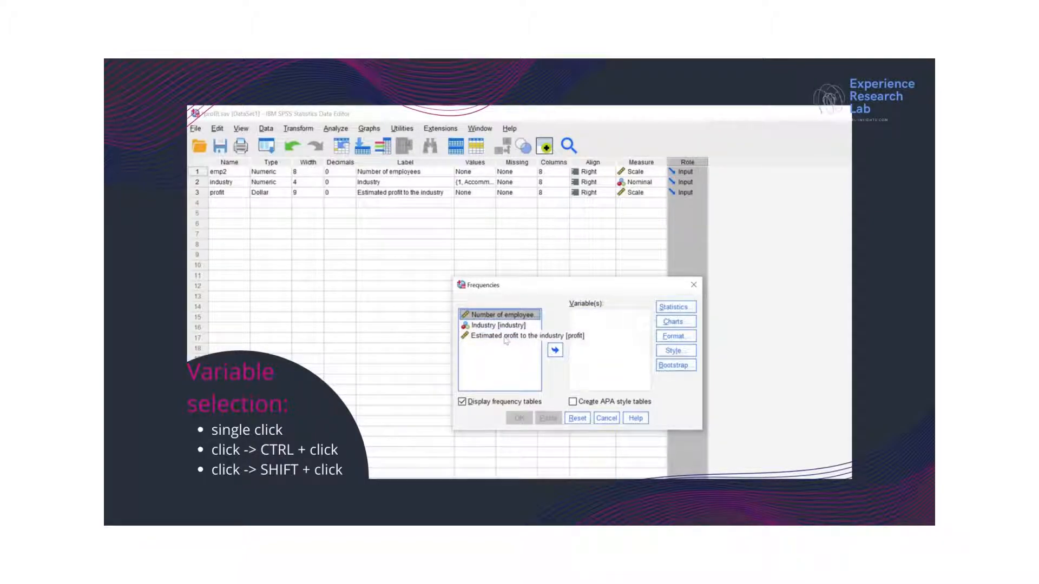
shift+click(505, 336)
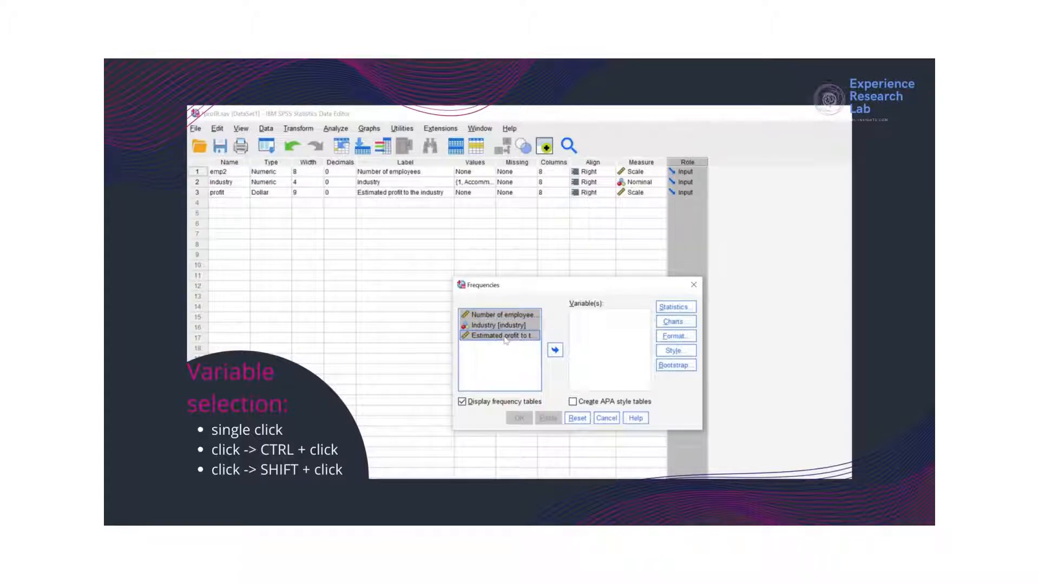
click(555, 353)
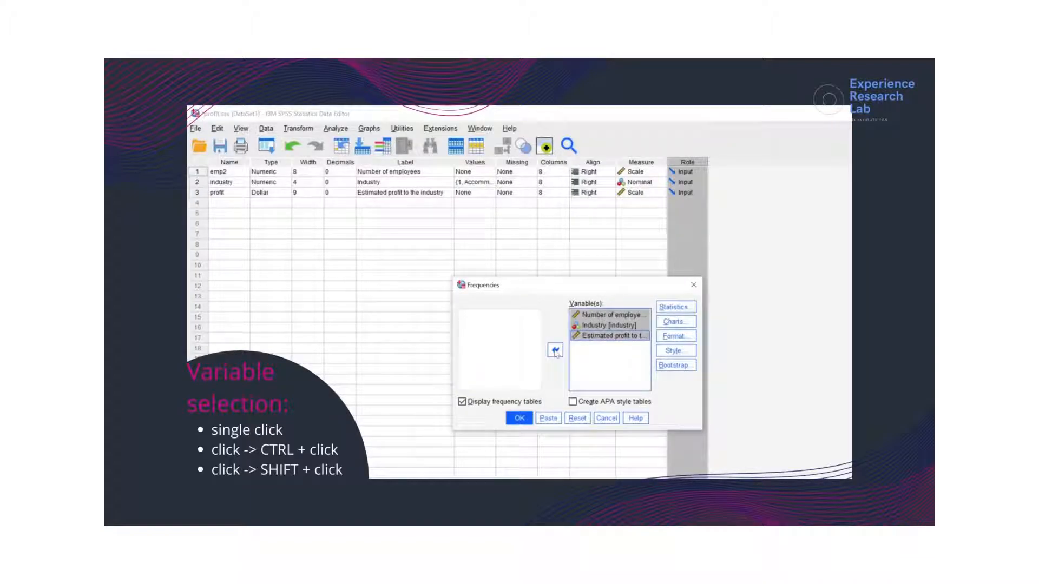
click(591, 351)
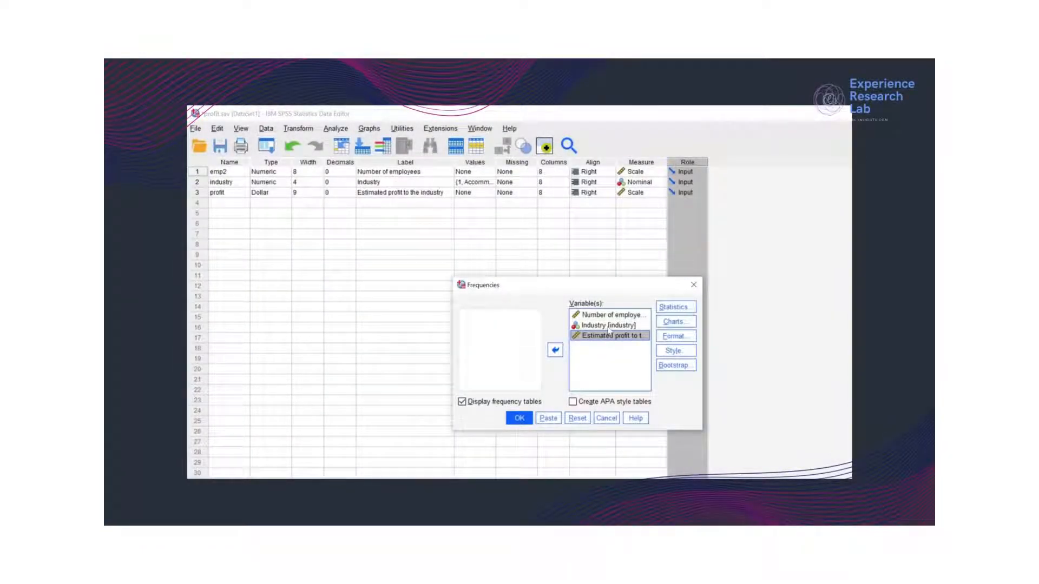
click(608, 328)
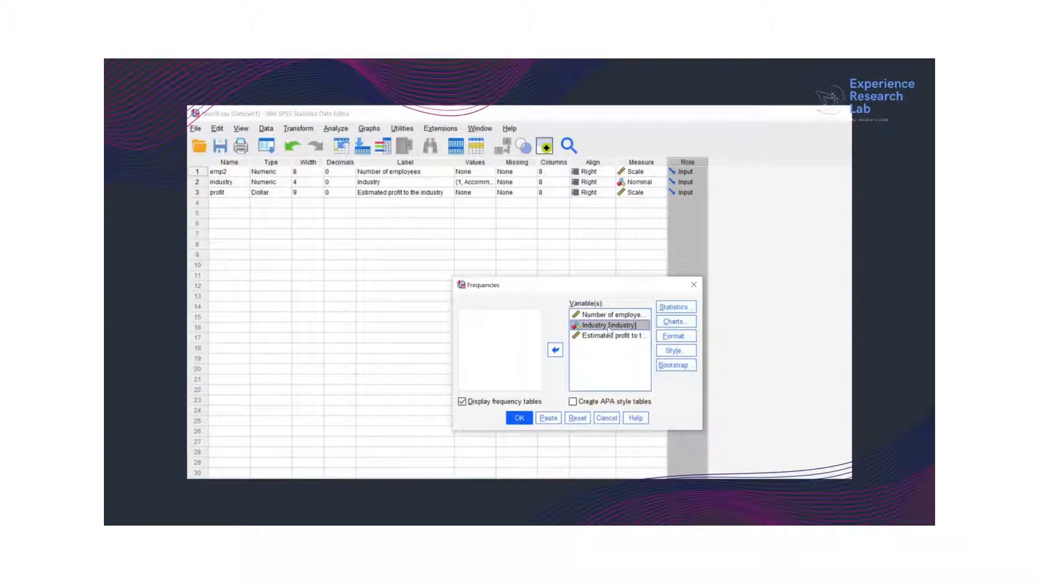
click(554, 351)
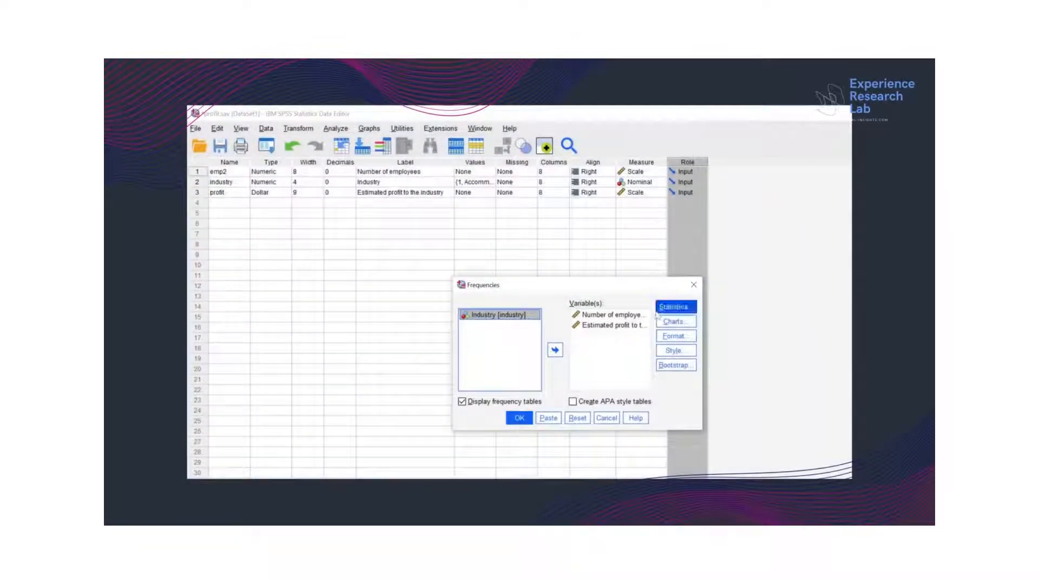
Request quartiles and the central tendency statistics mean, median, mode and sum for the frequency analysis.
click(663, 310)
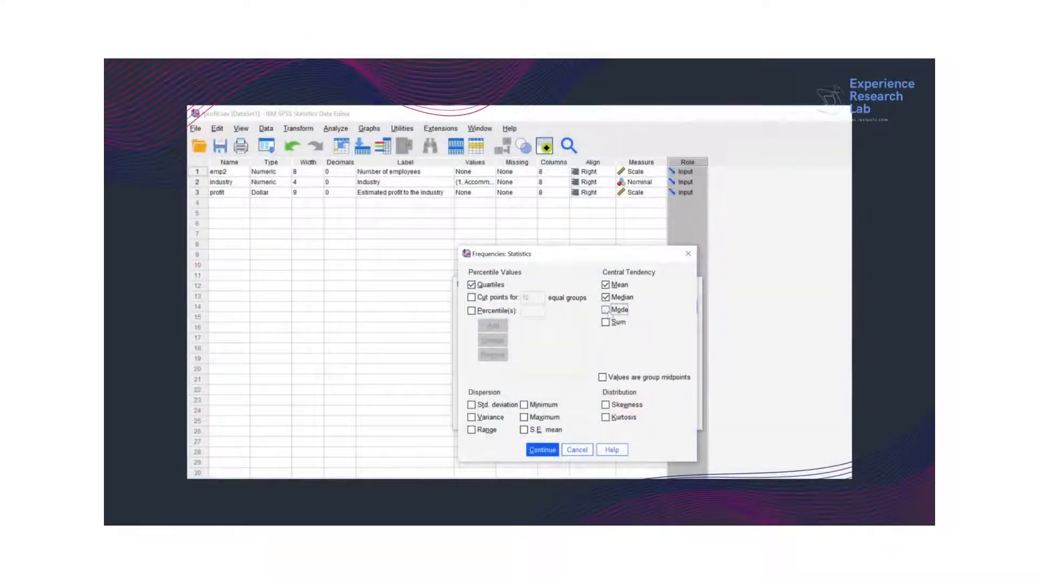
click(605, 310)
click(605, 322)
Request standard deviation, variance, range, minimum, maximum, S.E. mean, skewness and kurtosis, and accept the statistics selection.
click(502, 406)
click(500, 417)
click(489, 430)
click(541, 405)
click(539, 418)
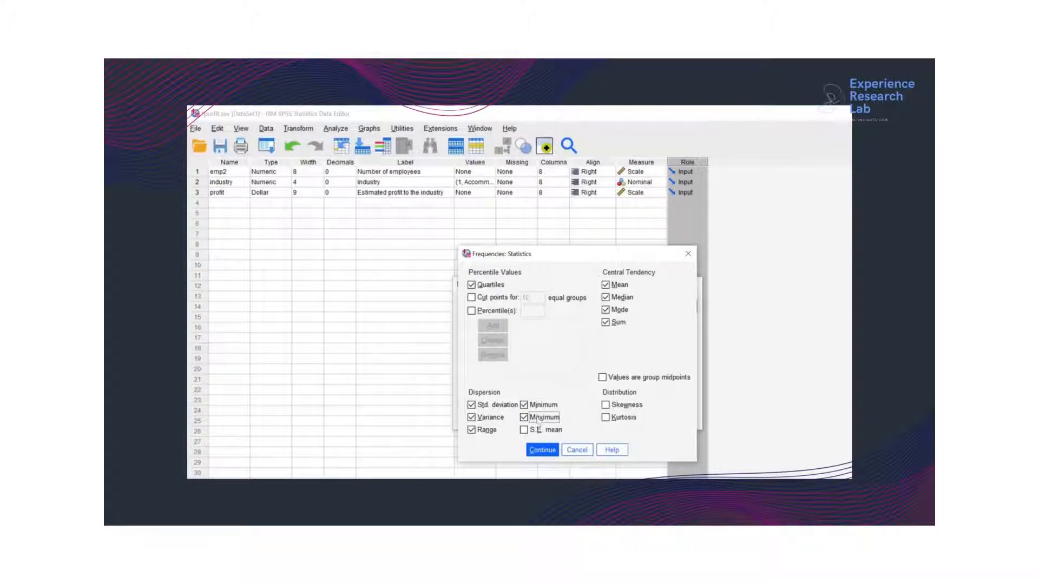
click(539, 430)
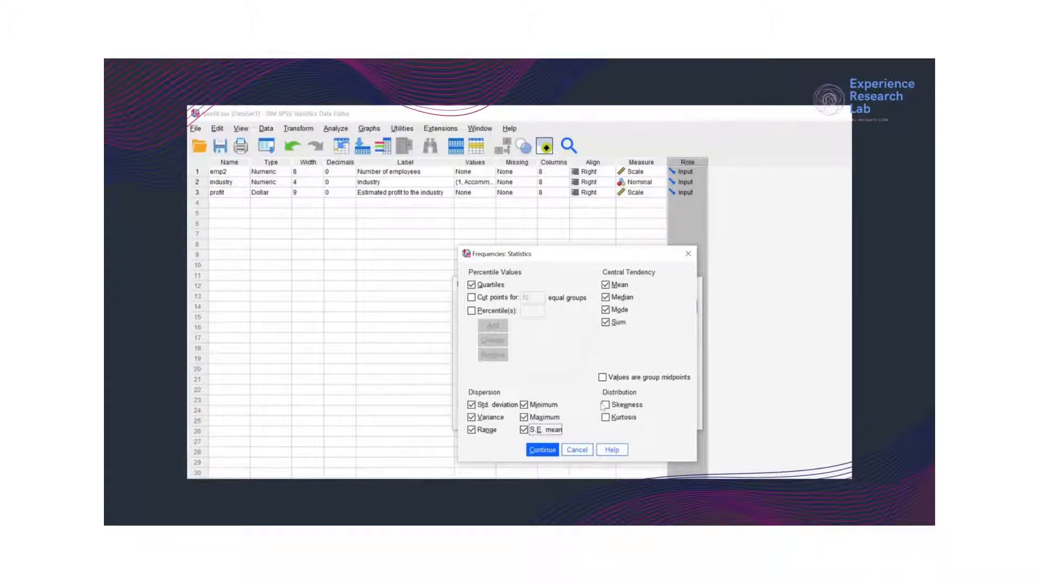
click(606, 405)
click(606, 418)
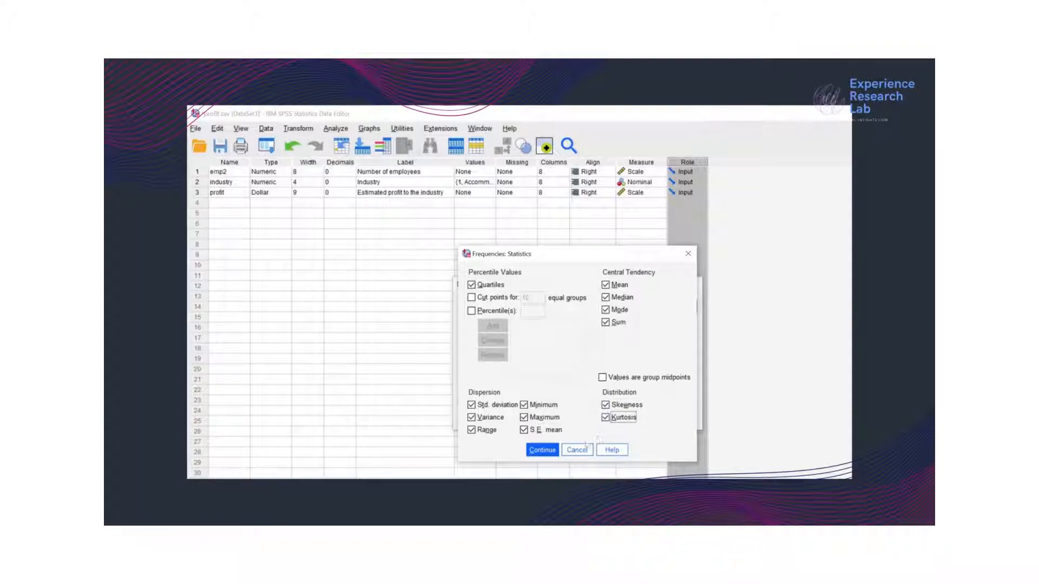
click(541, 451)
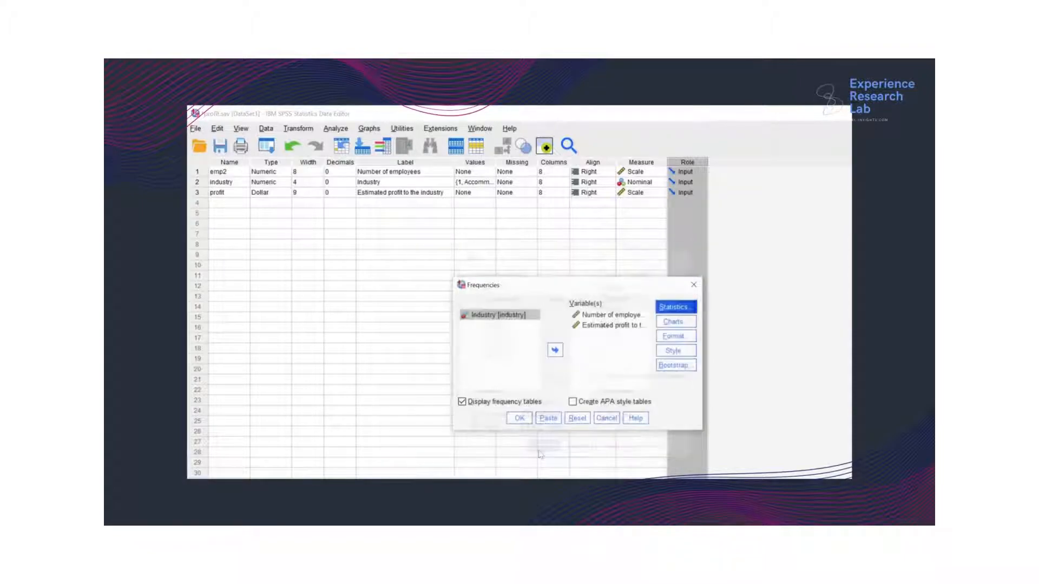
Try the bar chart and percentage-based pie chart options, and set the frequency charts to histograms with a normal curve.
click(676, 323)
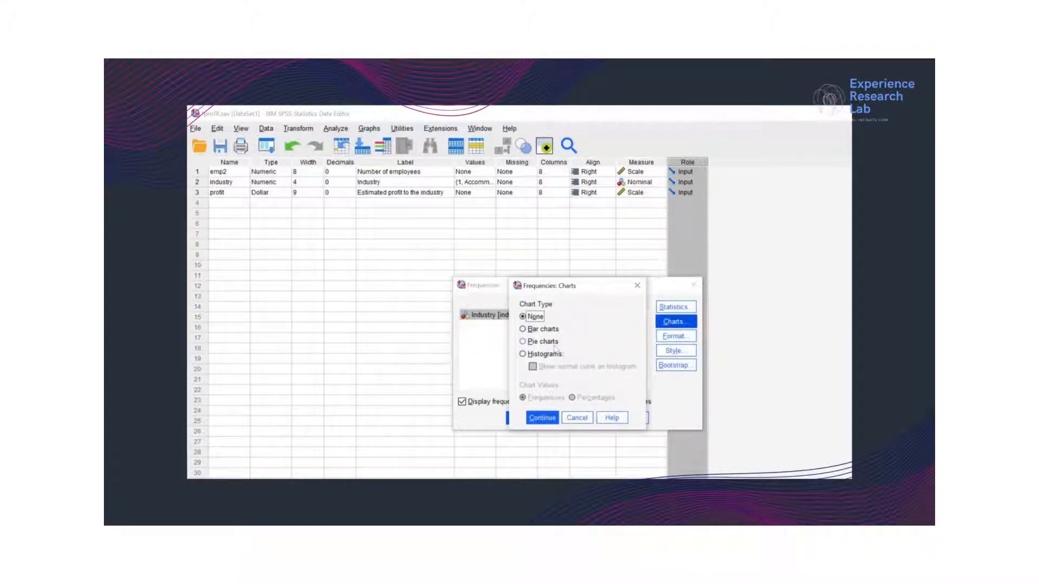
click(546, 330)
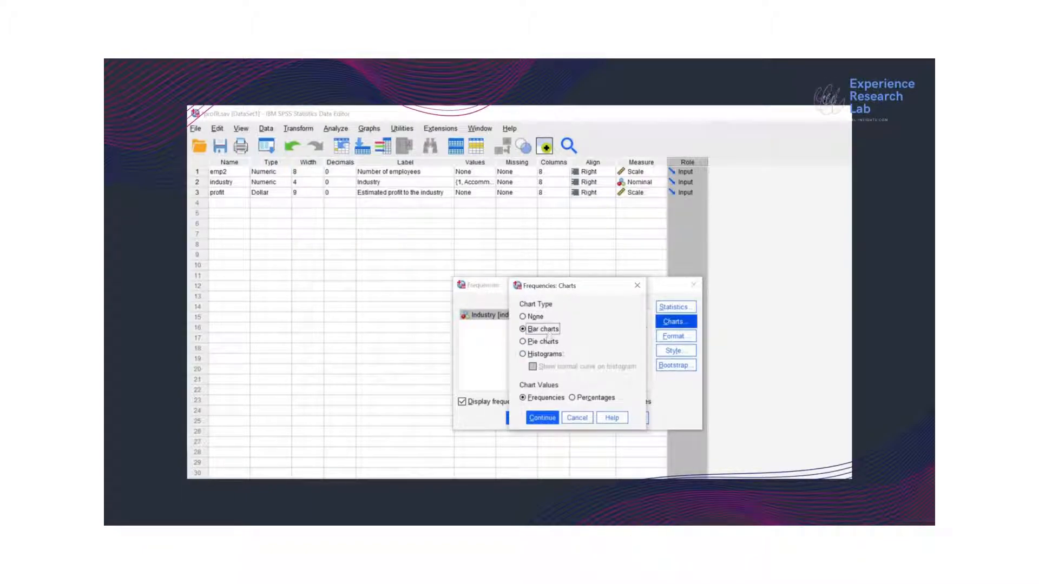
click(547, 342)
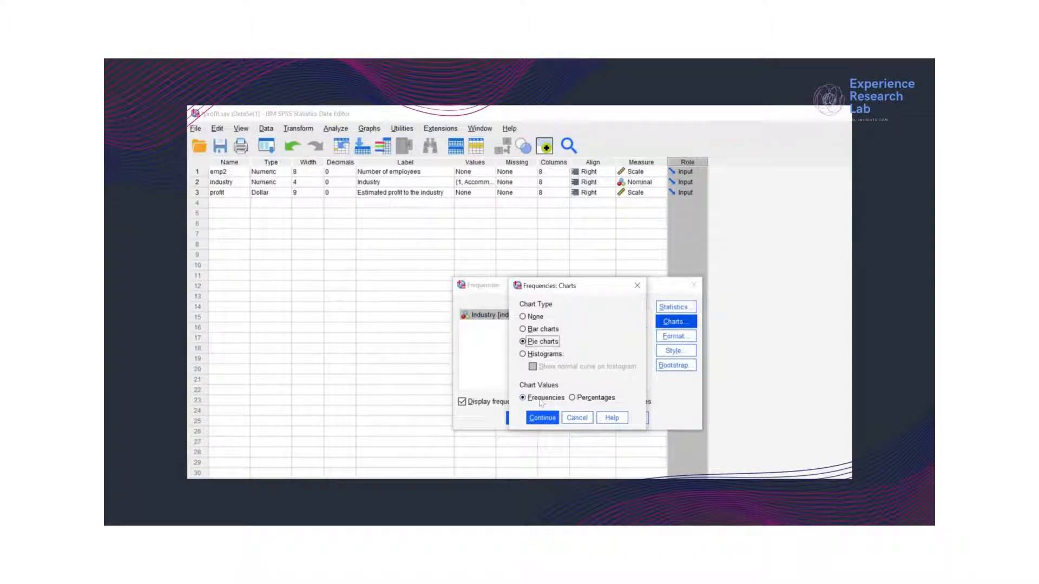
click(574, 400)
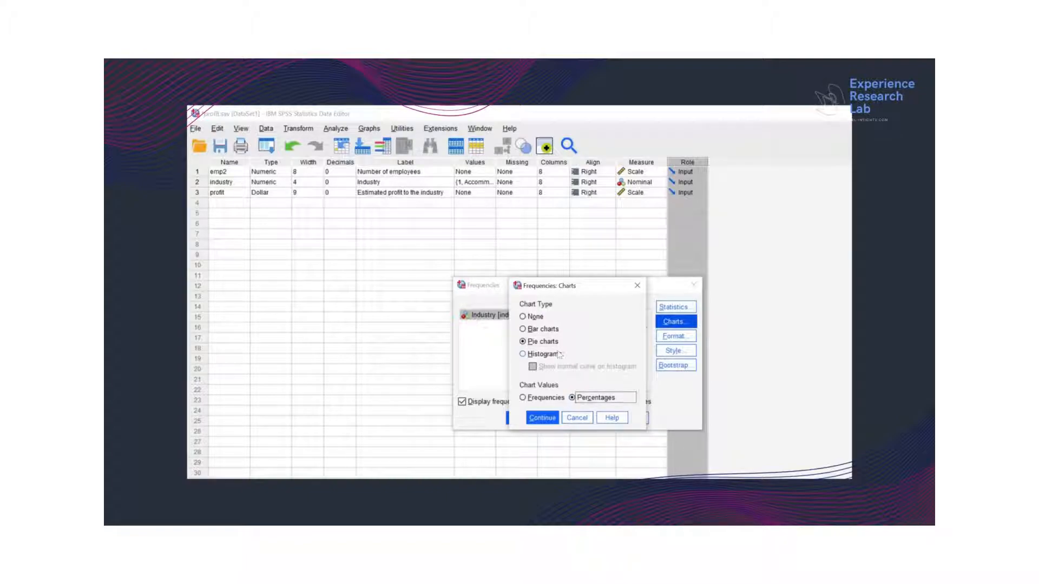
click(558, 355)
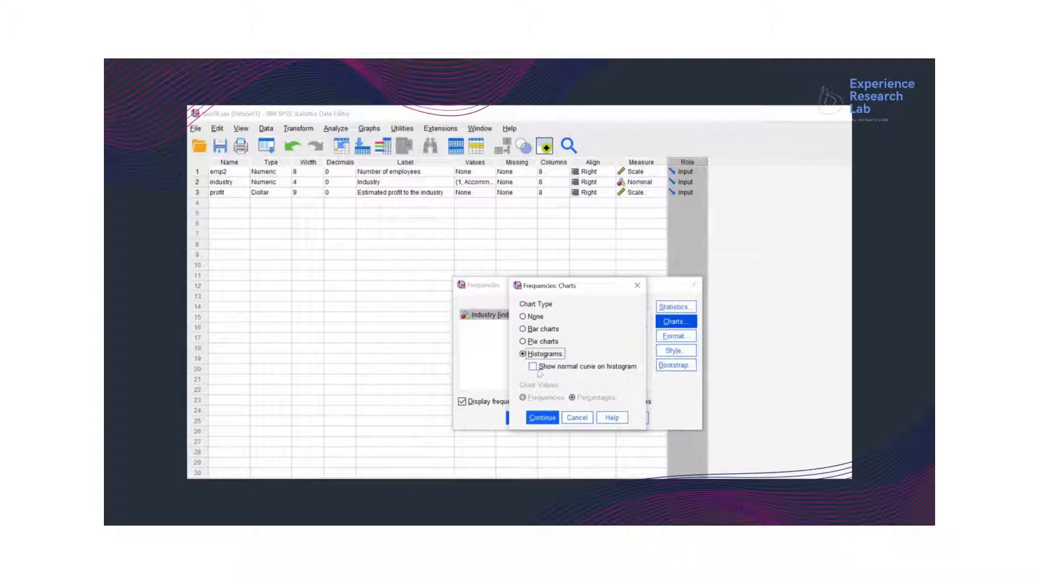
click(533, 367)
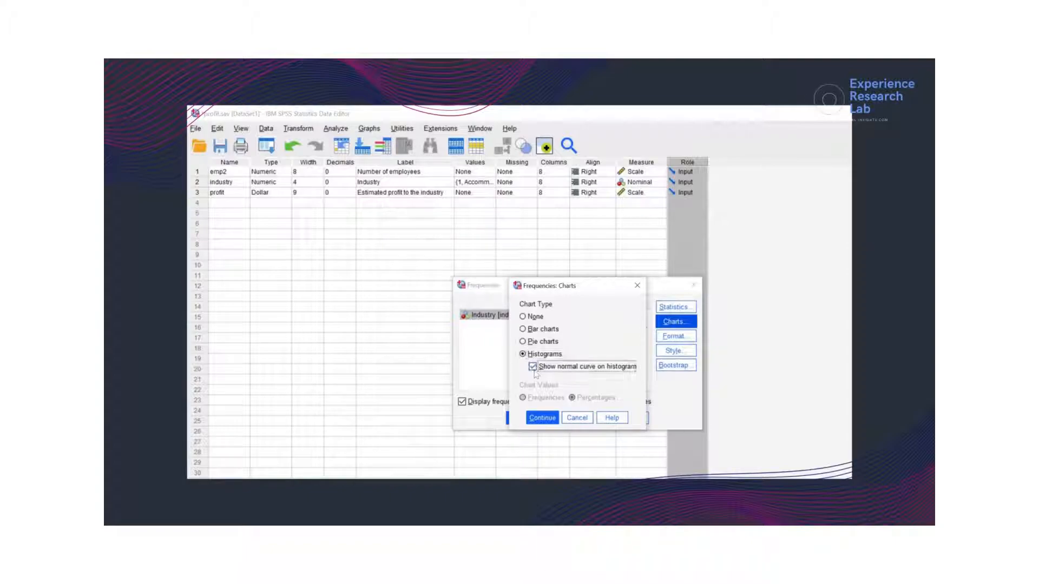
click(542, 417)
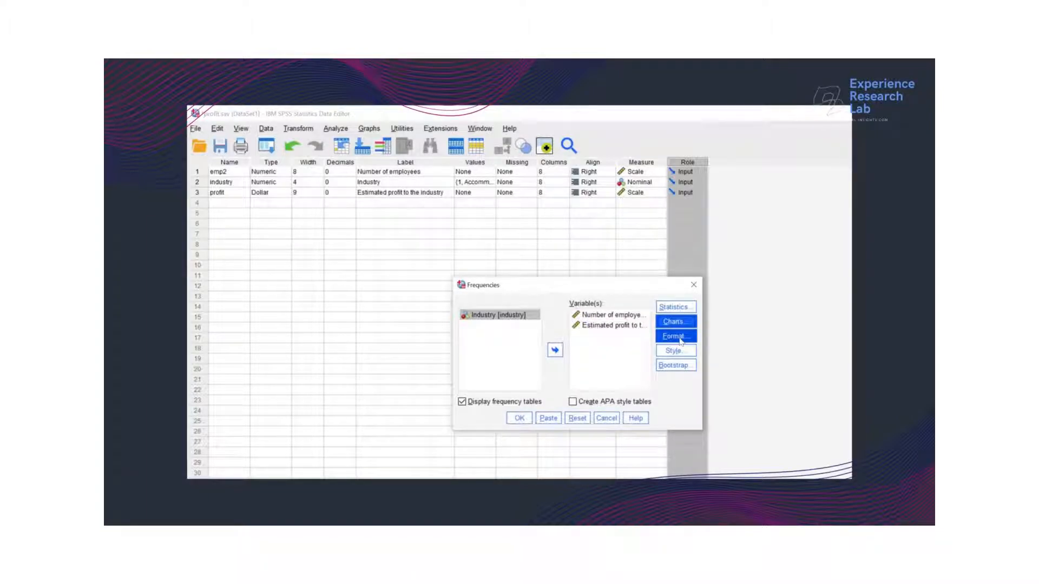
Review the output format options and the table choices for conditional table styling, and cancel.
click(680, 339)
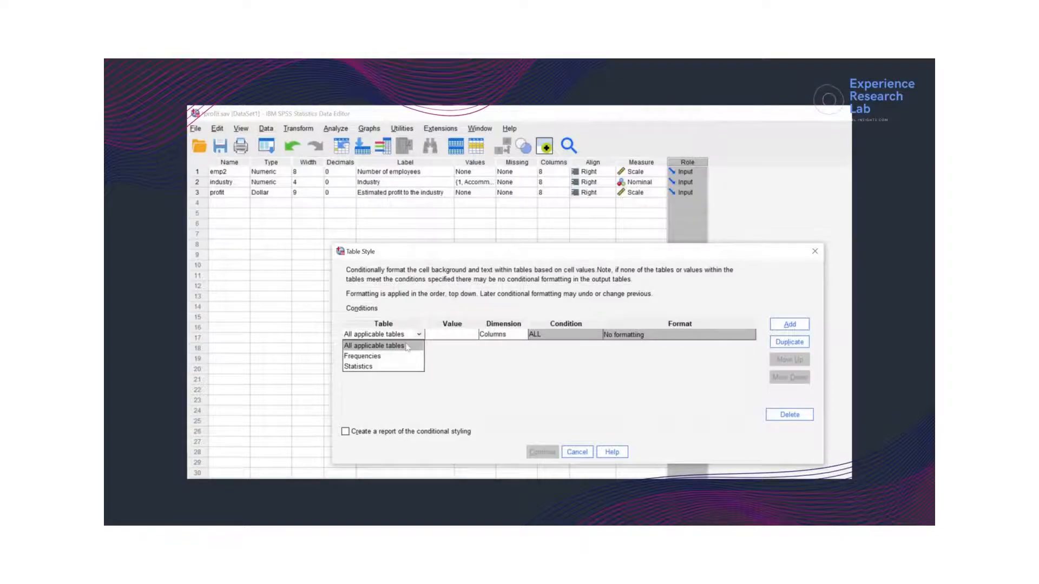
click(405, 349)
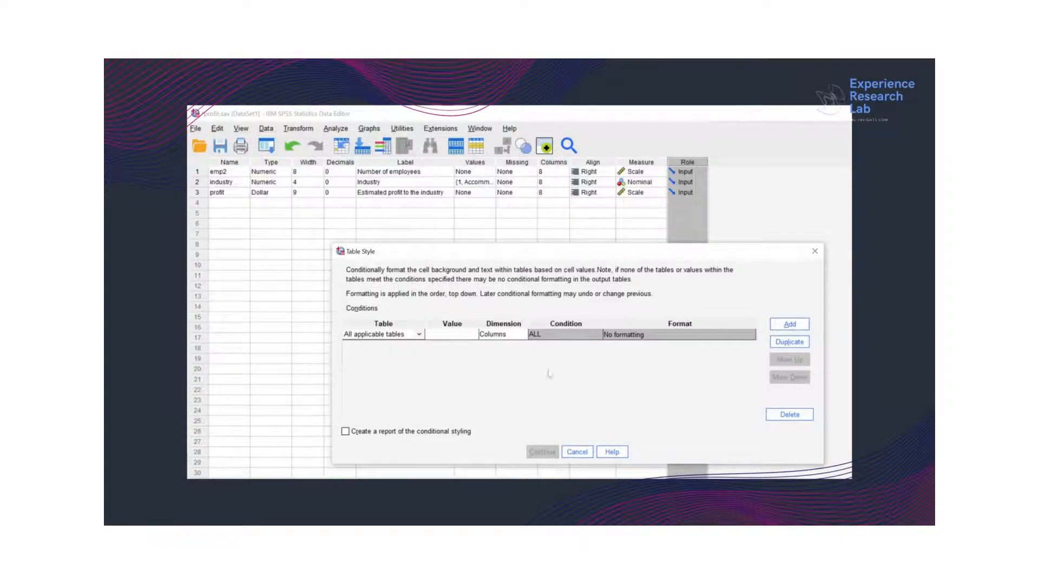
click(578, 453)
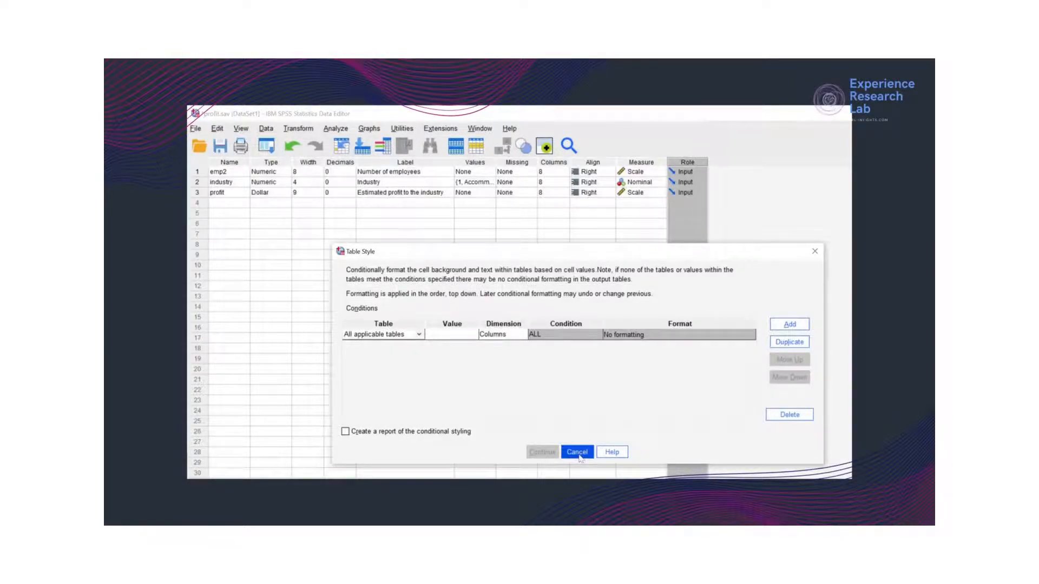
click(577, 452)
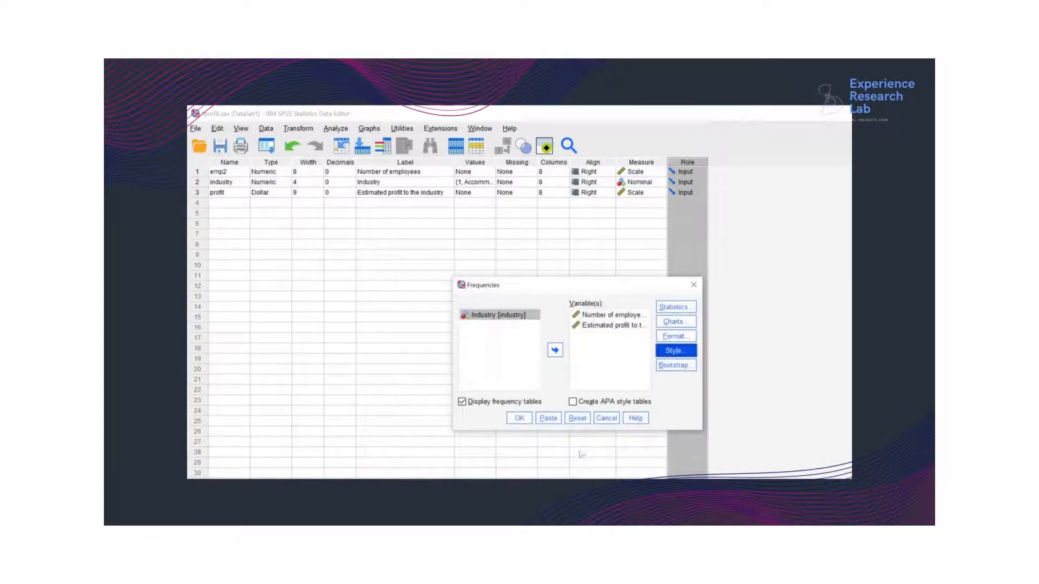